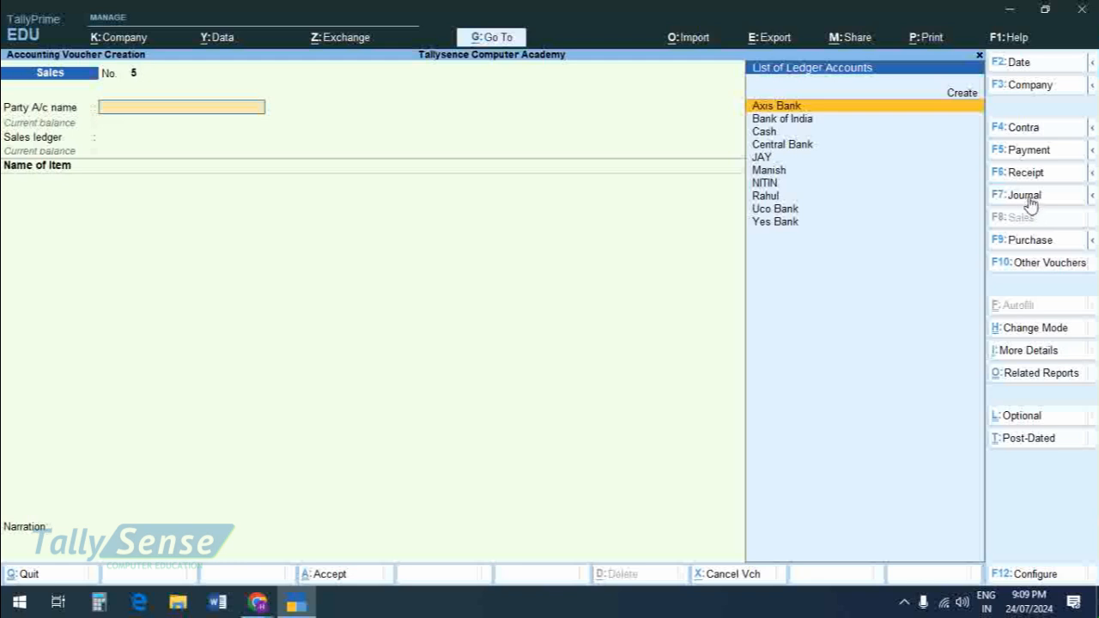
Step: Change the new voucher from Sales to Journal
click(1030, 203)
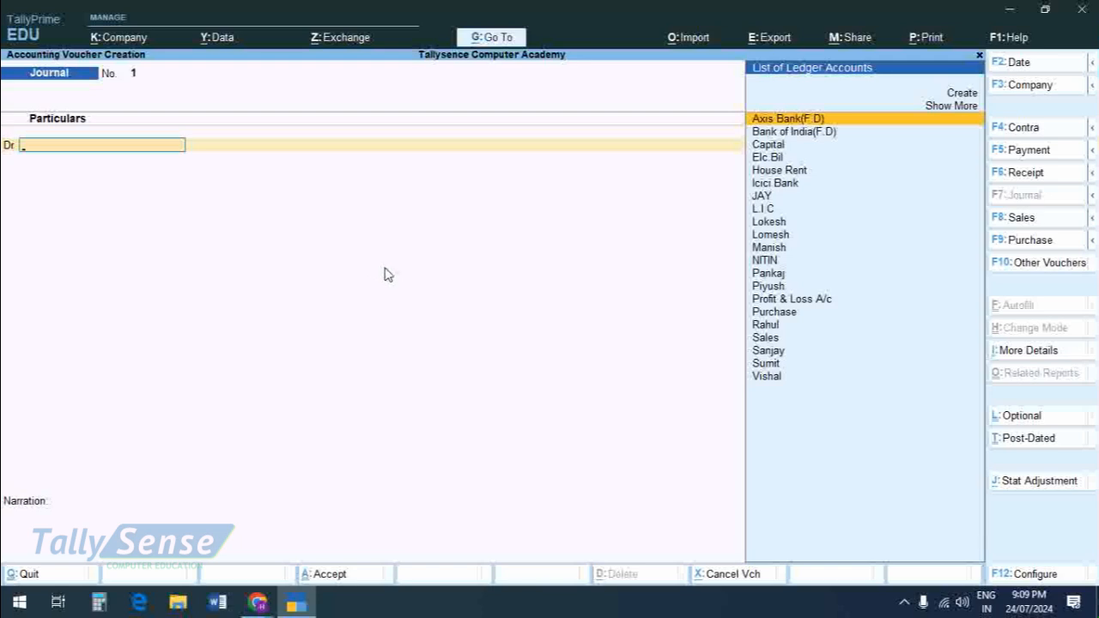
Step: Check the Google Meet session and review the Journal voucher slide in the browser
key(alt+Tab)
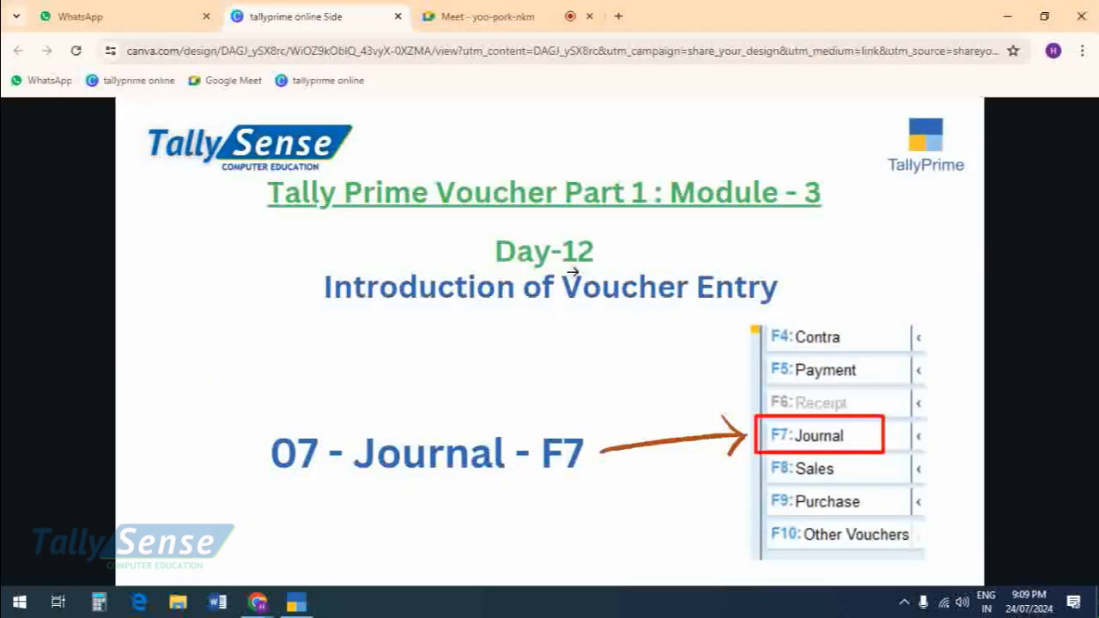
click(479, 19)
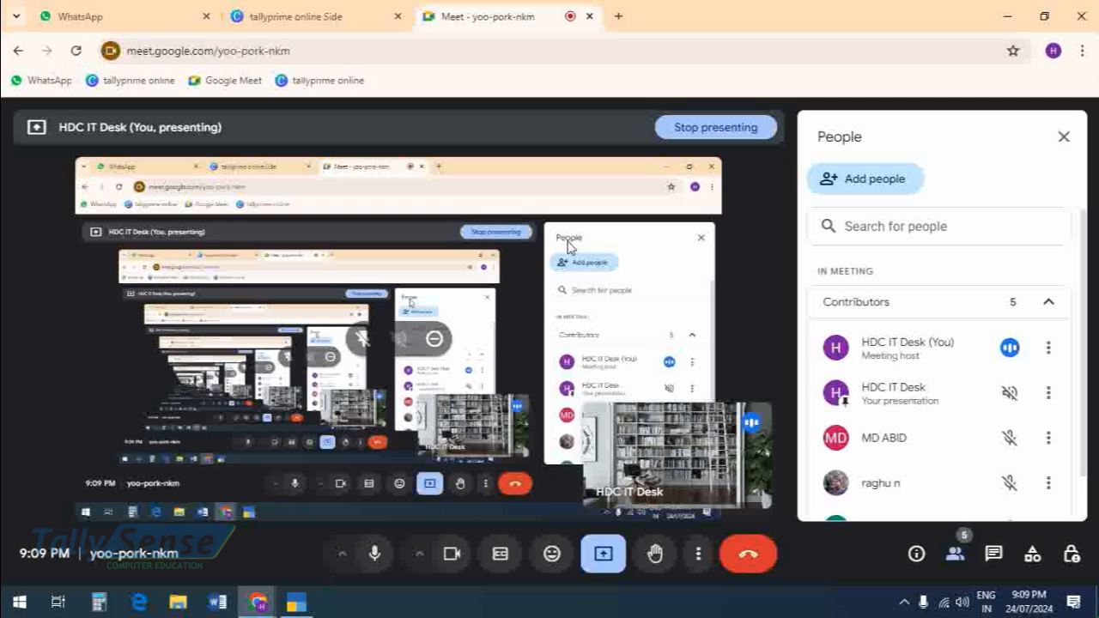
key(alt+Tab)
key(alt+Tab)
key(alt+Tab)
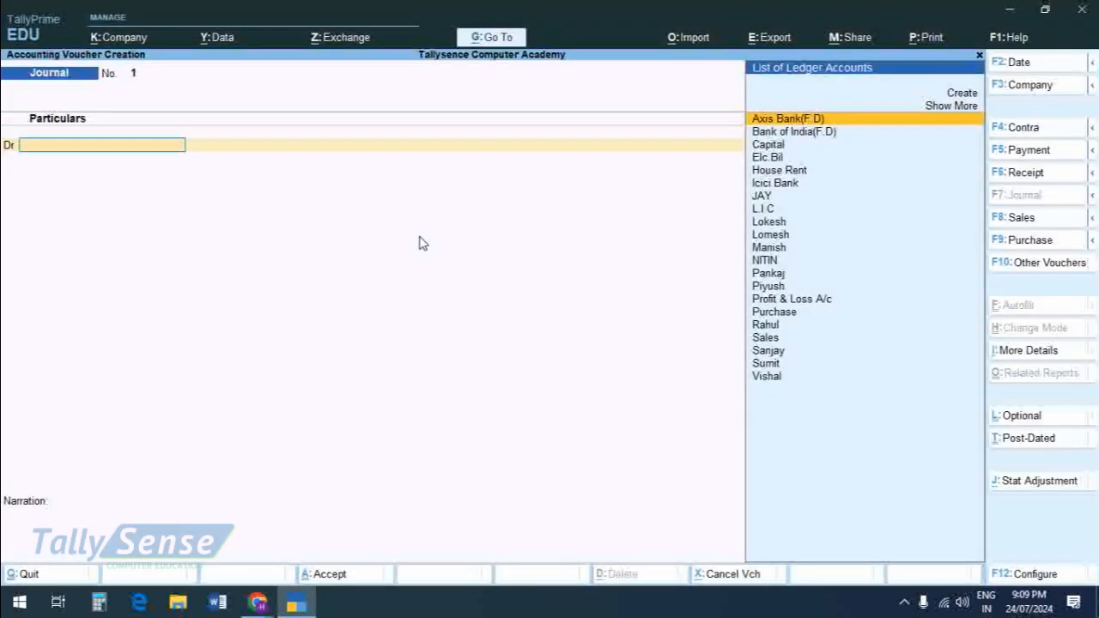
key(Down)
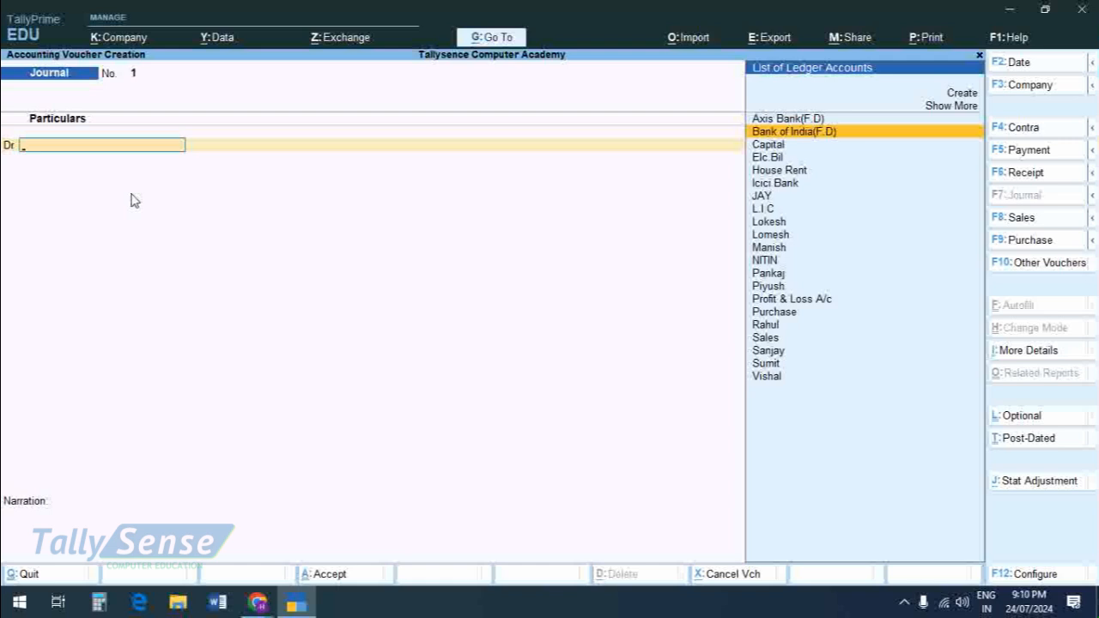
key(alt+Tab)
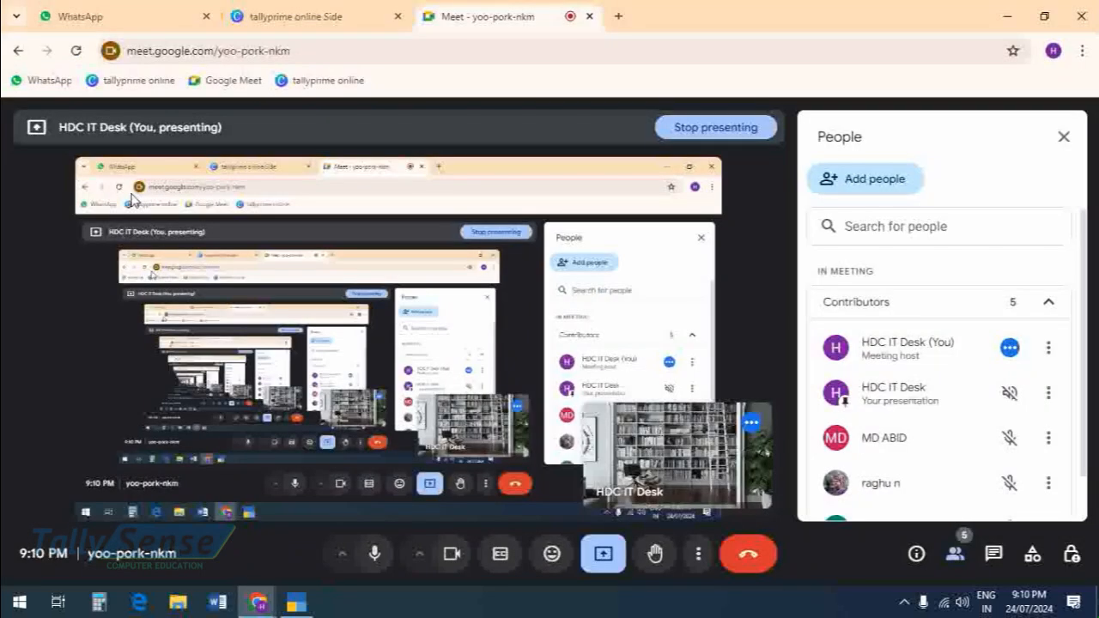
click(292, 19)
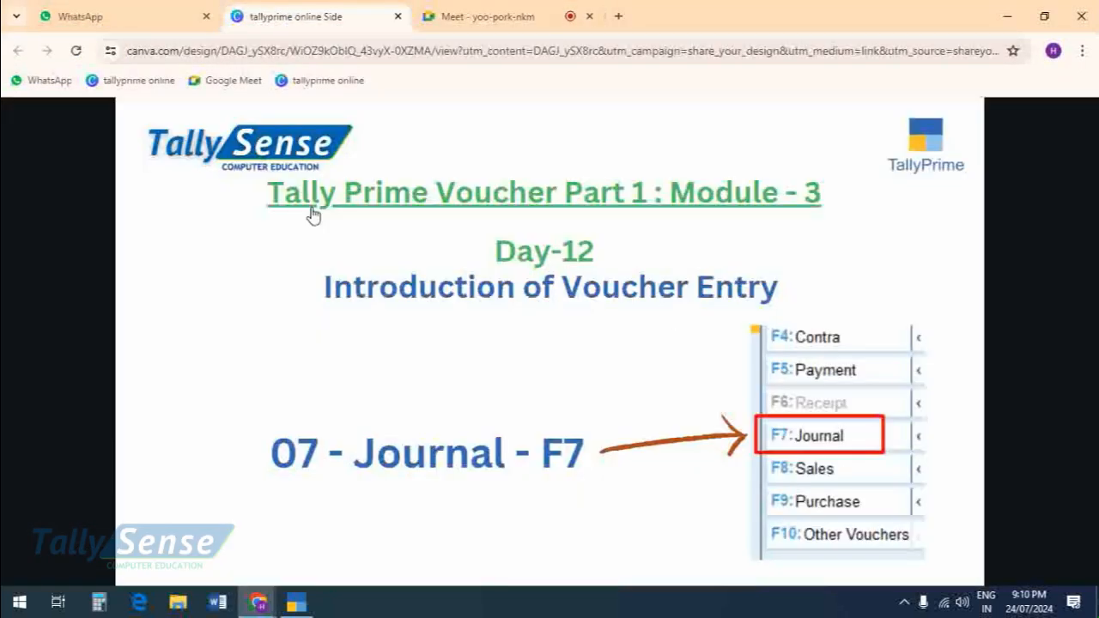
drag(271, 453, 601, 491)
click(545, 455)
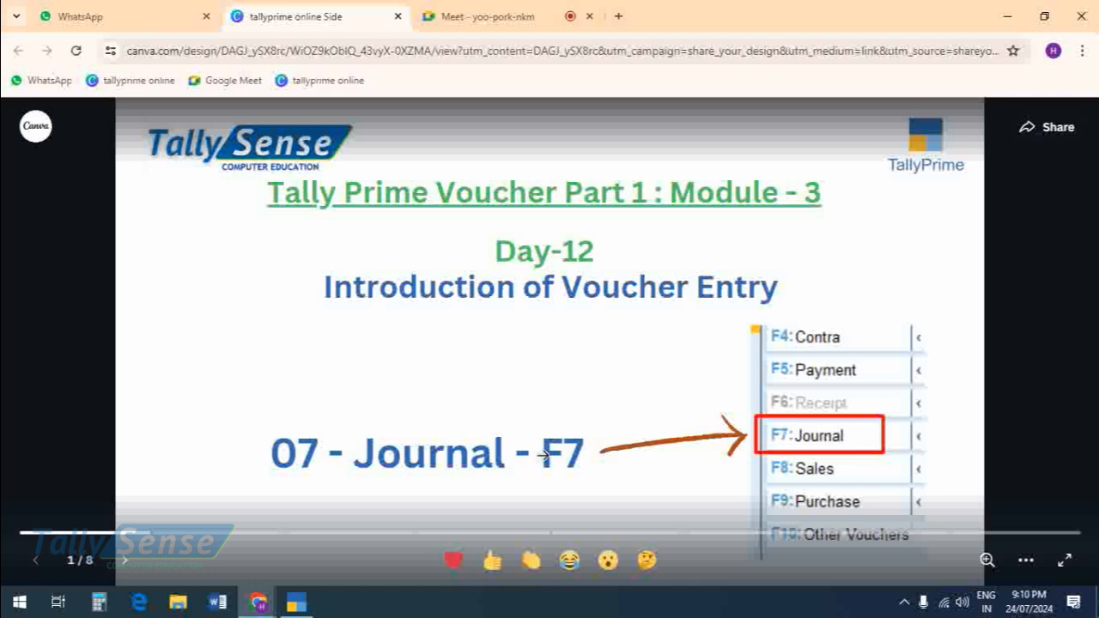
Step: Return to TallyPrime and start a new ledger named "Loss by Fire" from the journal's debit entry, leaving its alias blank
key(alt+Tab)
key(Up)
key(Up)
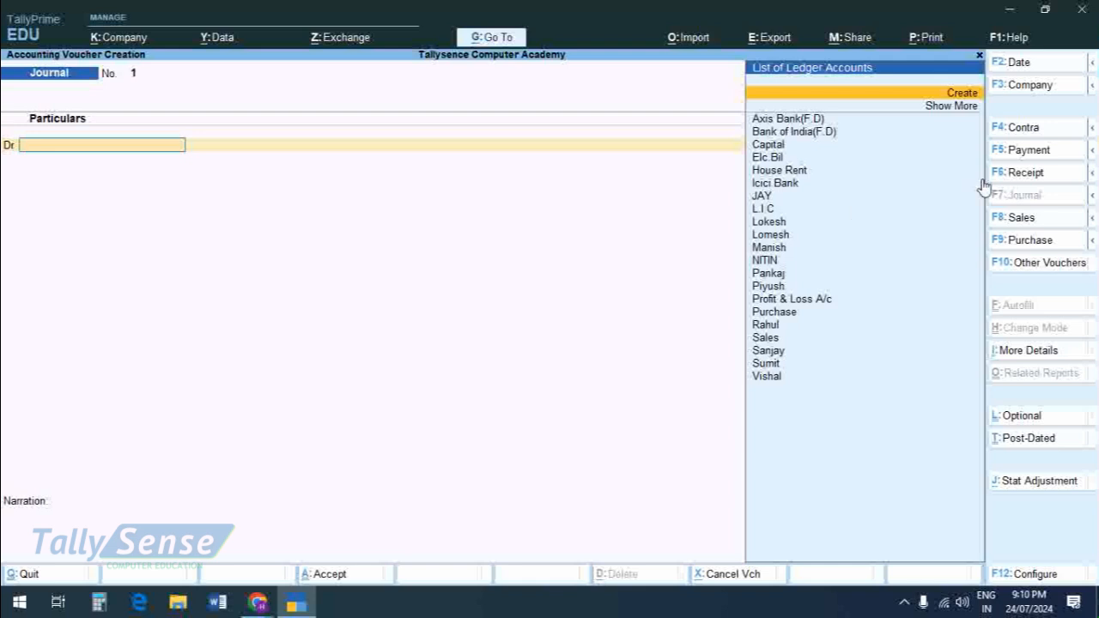
click(962, 93)
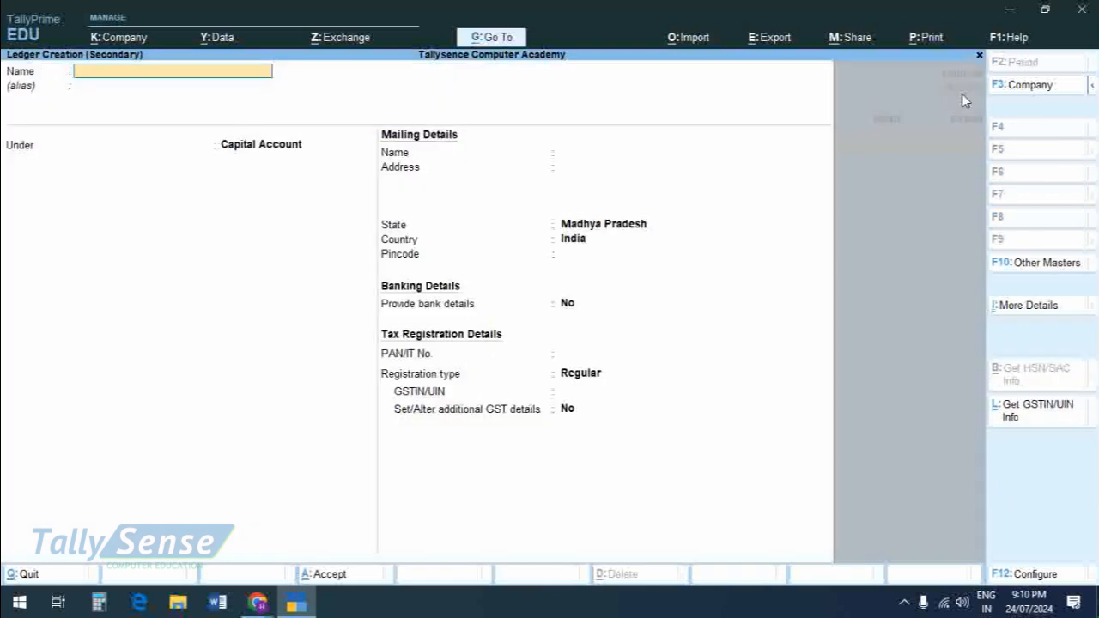
text(Loss by Fire)
key(Return)
key(Return)
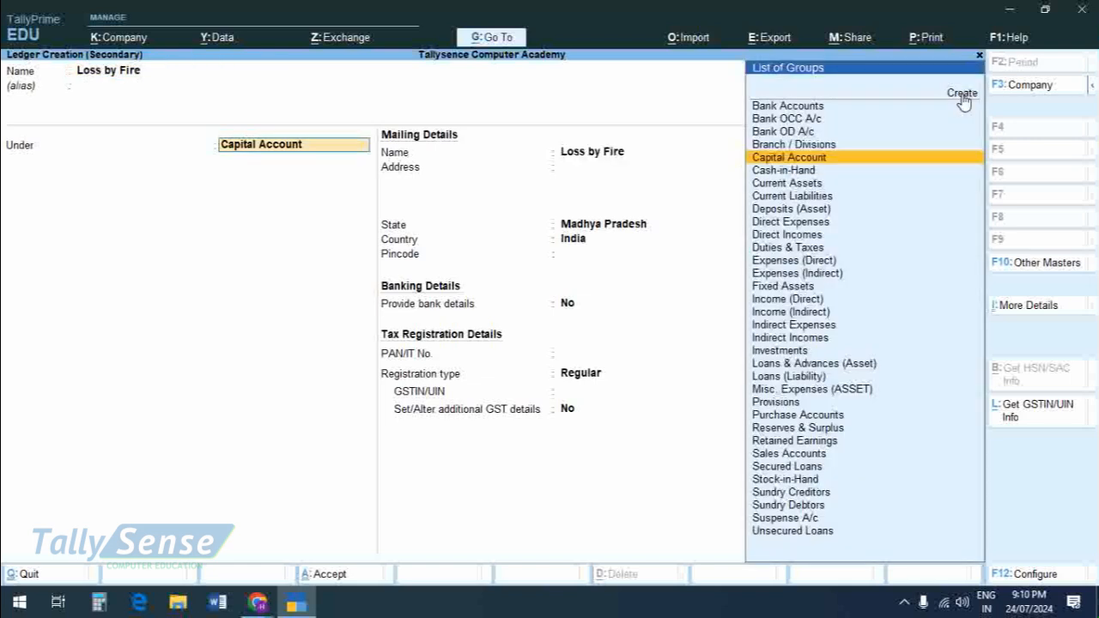
Step: Place the Loss by Fire ledger under Indirect Expenses and save it
text(Ind)
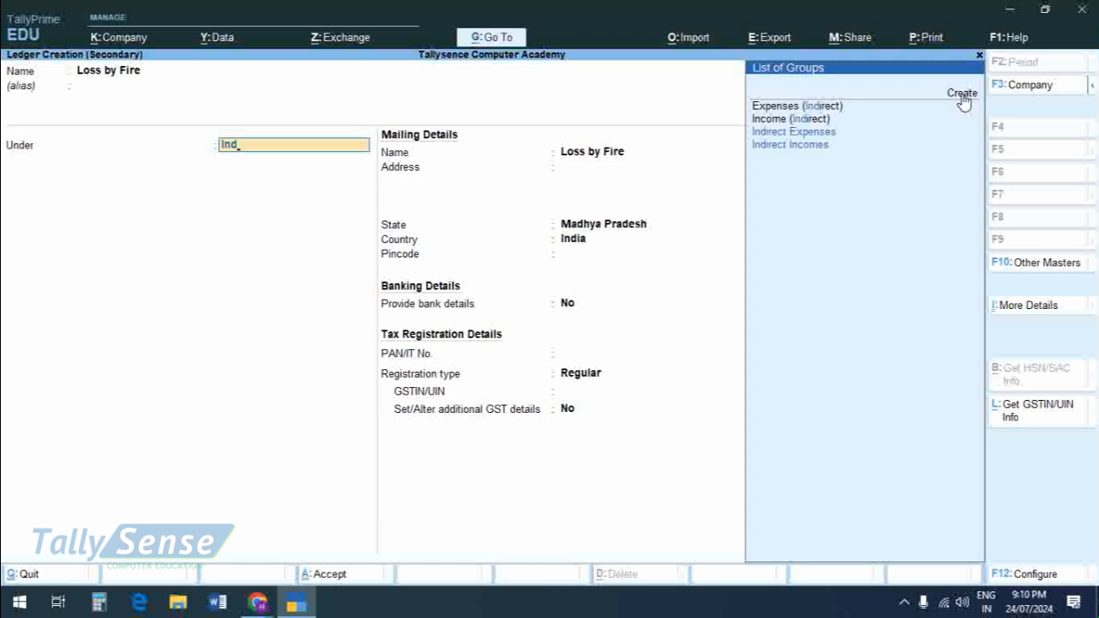
key(Return)
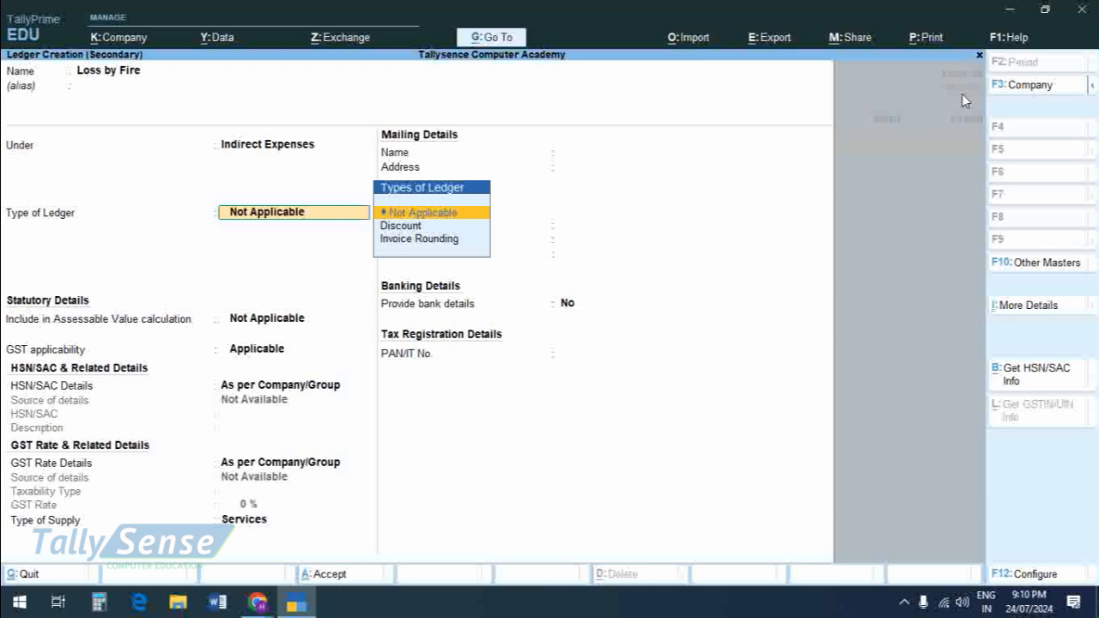
key(ctrl)
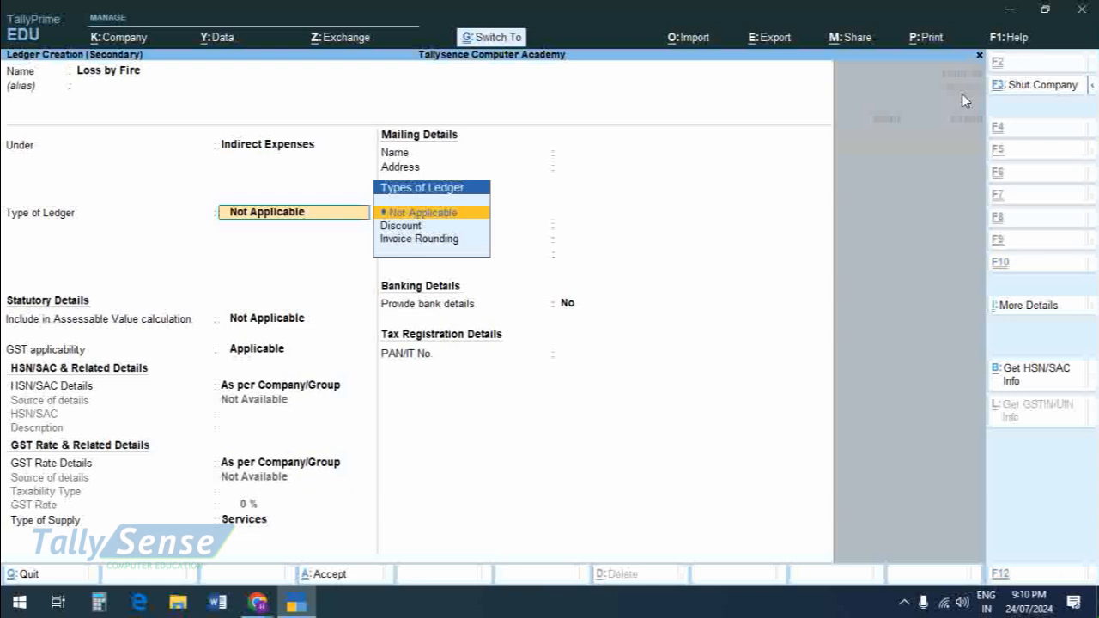
key(ctrl+a)
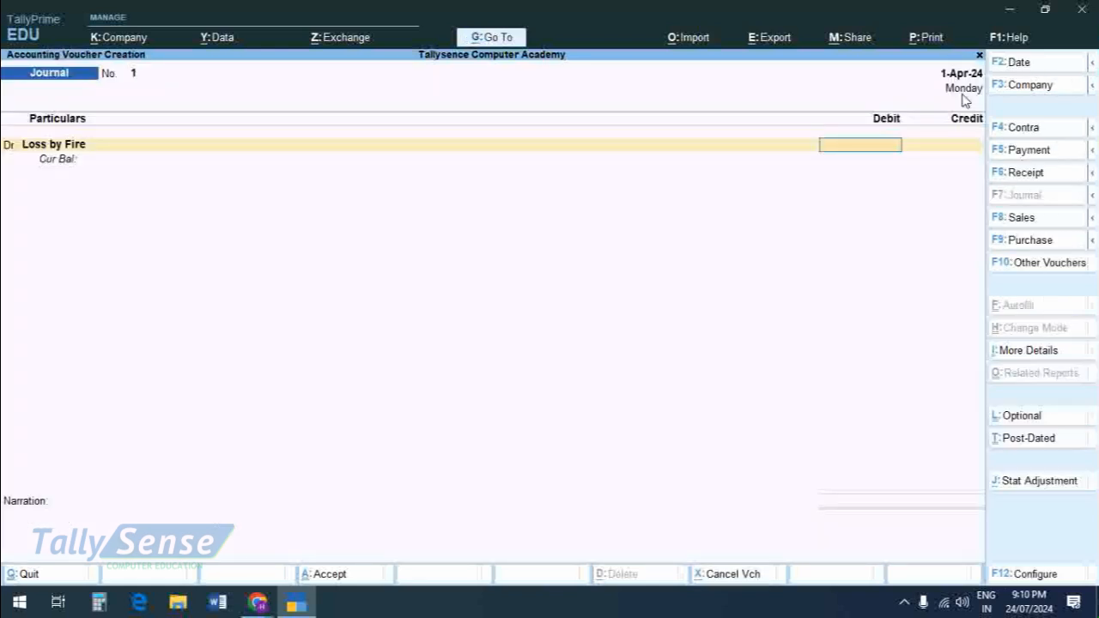
Step: Record the journal voucher debiting Loss by Fire with 20,000 and crediting Purchase with 20,000, without a narration
text(20000)
key(Return)
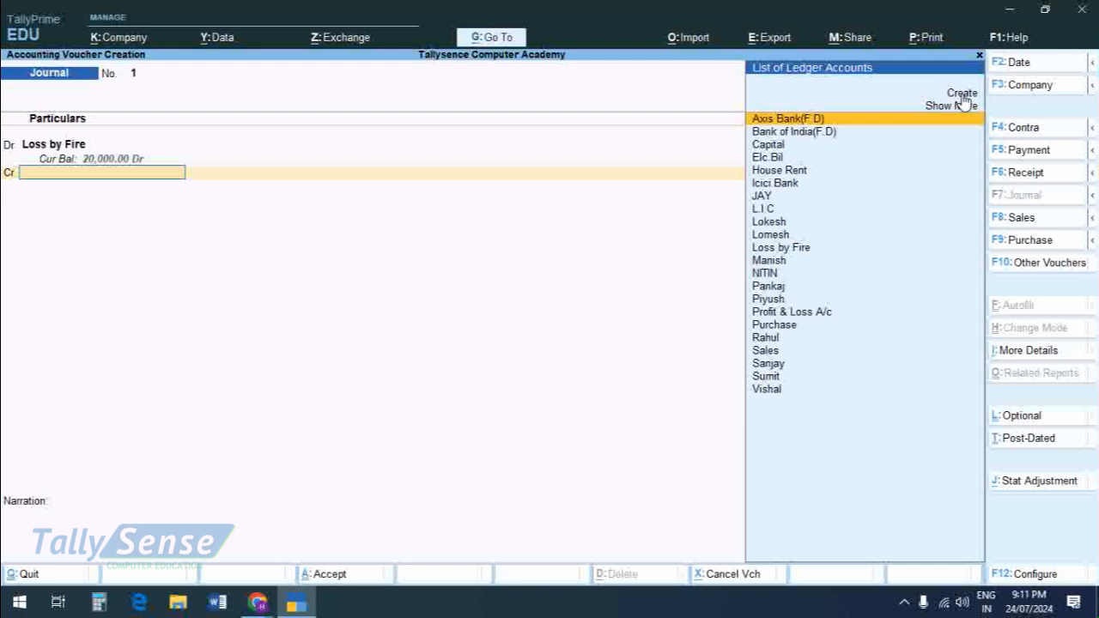
key(Down)
key(Down)
key(Down)
key(Down)
key(Down)
key(Down)
key(Down)
key(Down)
key(Down)
key(Down)
key(Down)
key(Down)
key(Down)
key(Down)
key(Down)
key(Down)
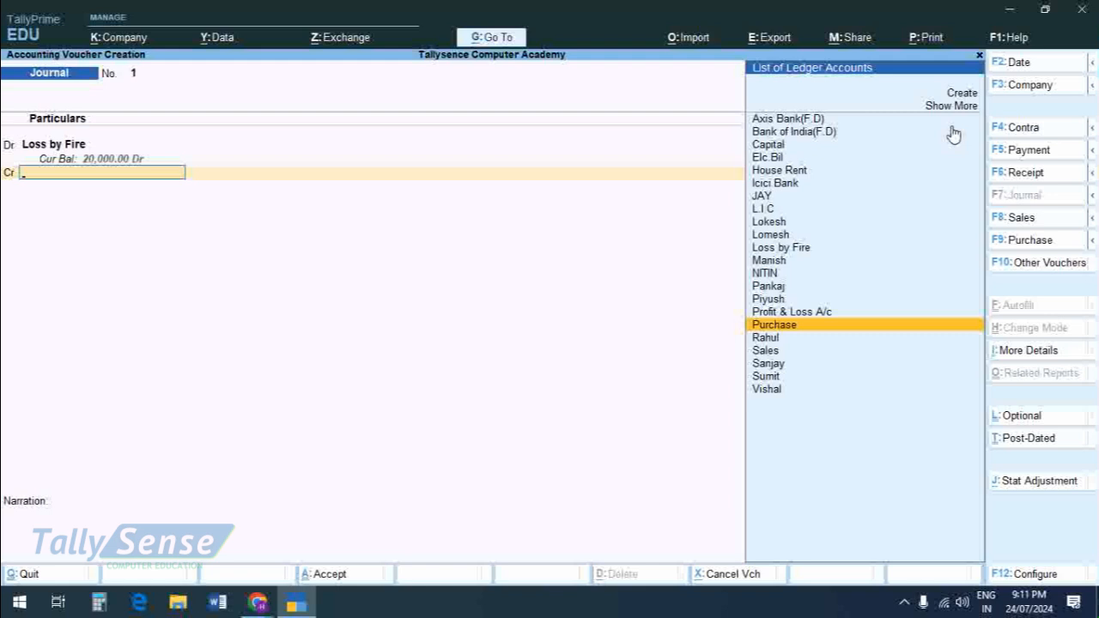
key(Return)
key(Escape)
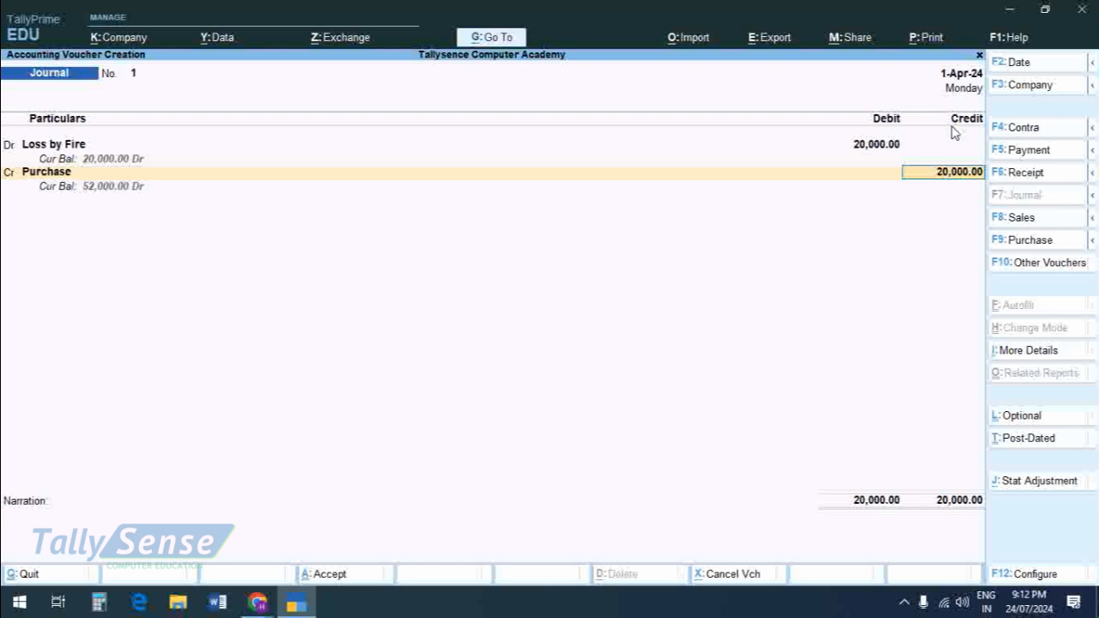
key(Return)
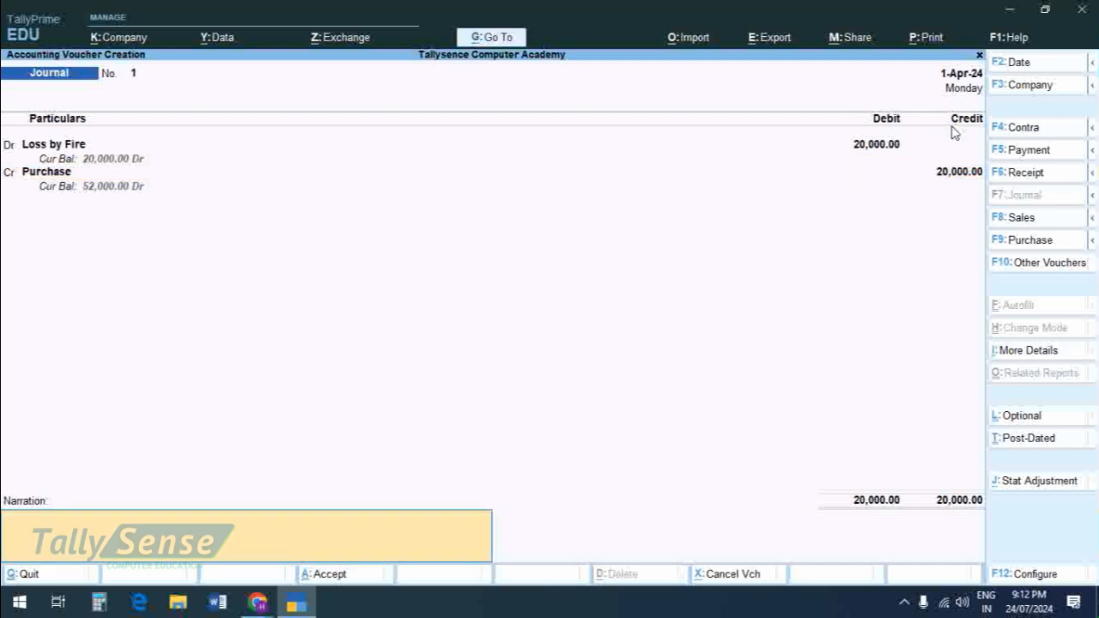
key(Return)
key(Return)
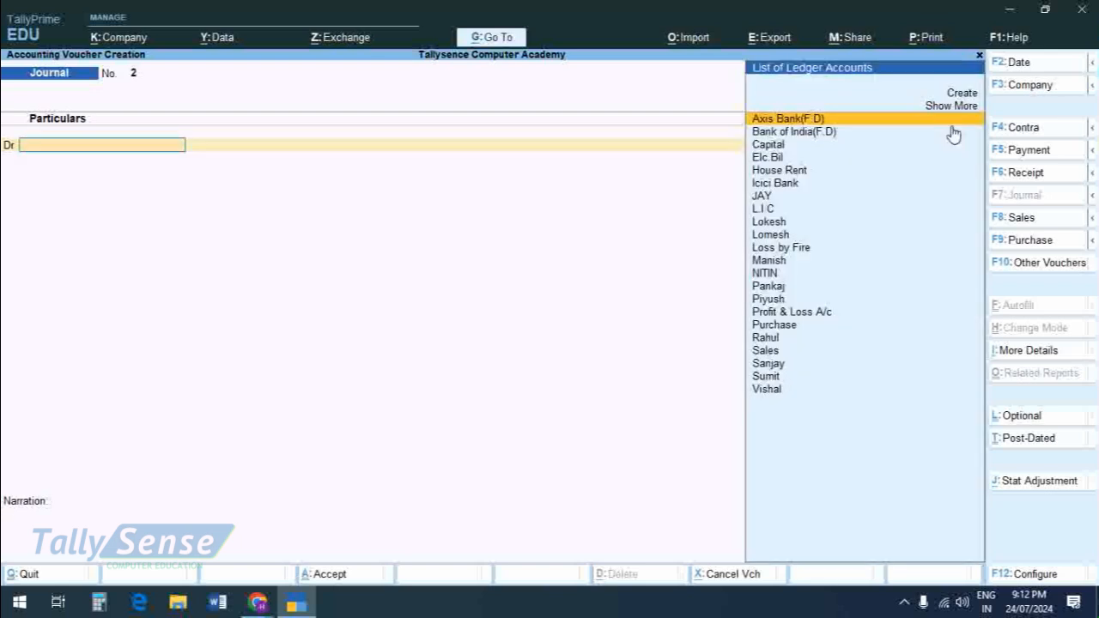
Step: Reopen the saved journal voucher for alteration and go to its Loss by Fire debit entry
key(Page_Up)
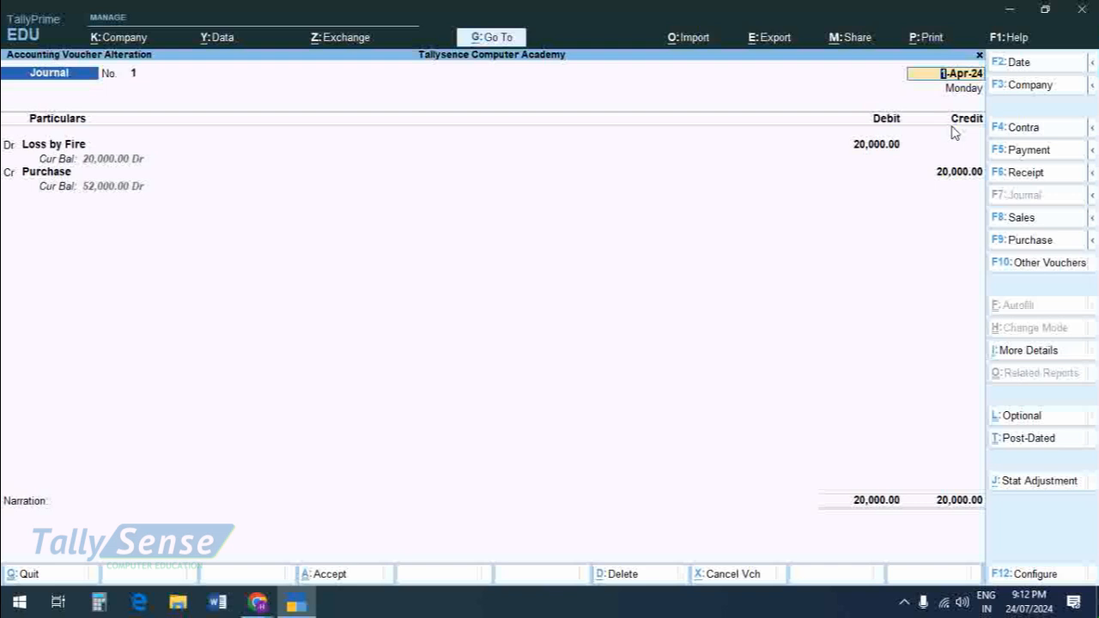
key(Return)
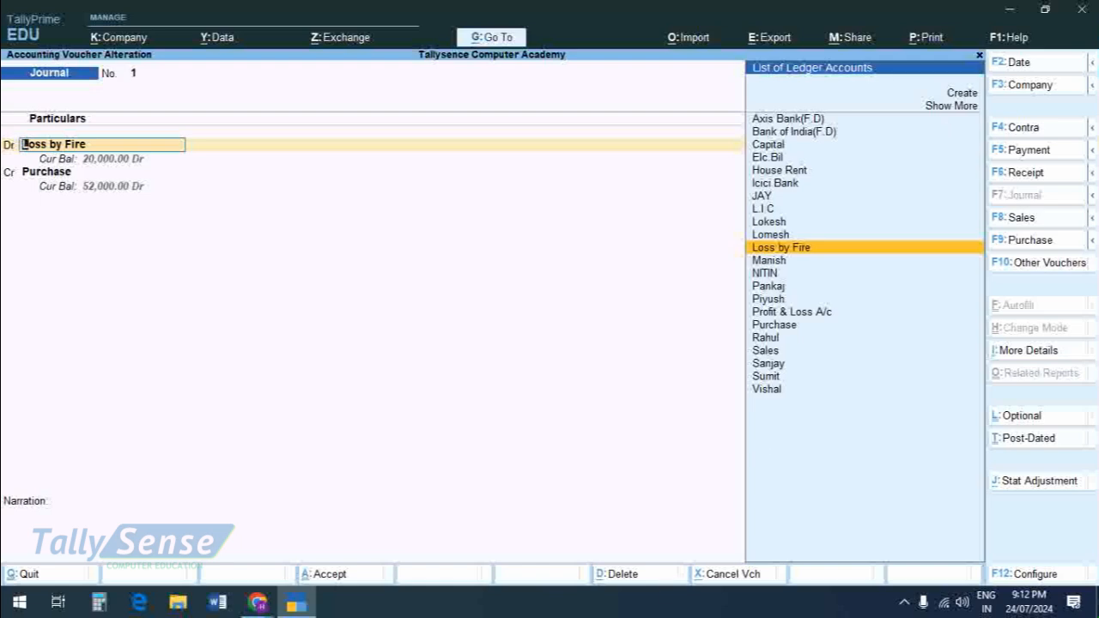
Step: Open Notepad and write the note "ctrl+enter-edit"
click(19, 603)
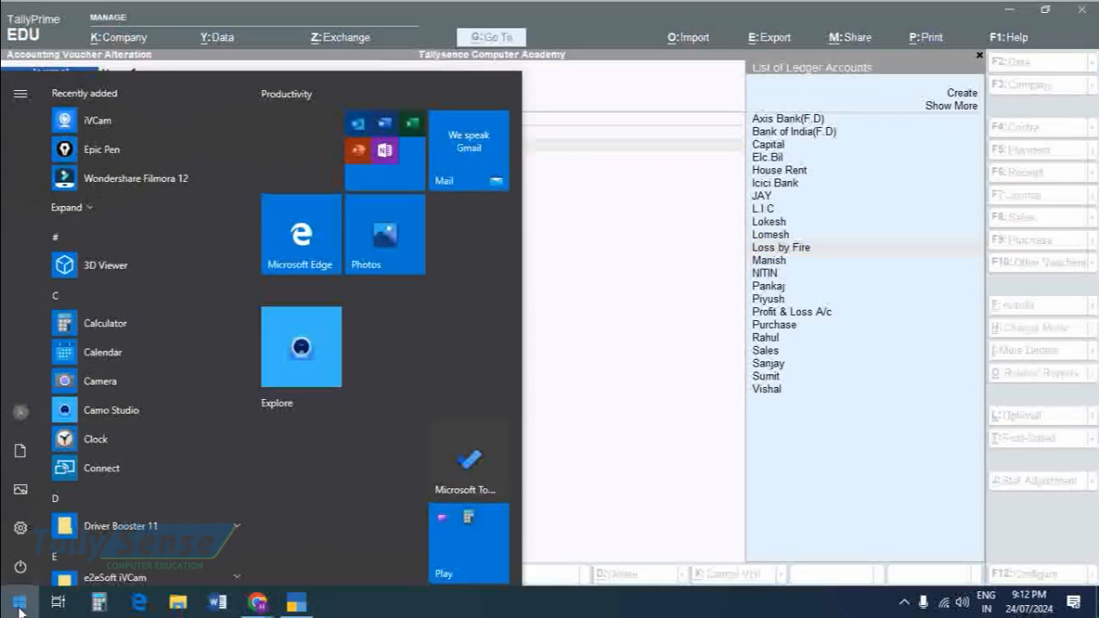
text(note)
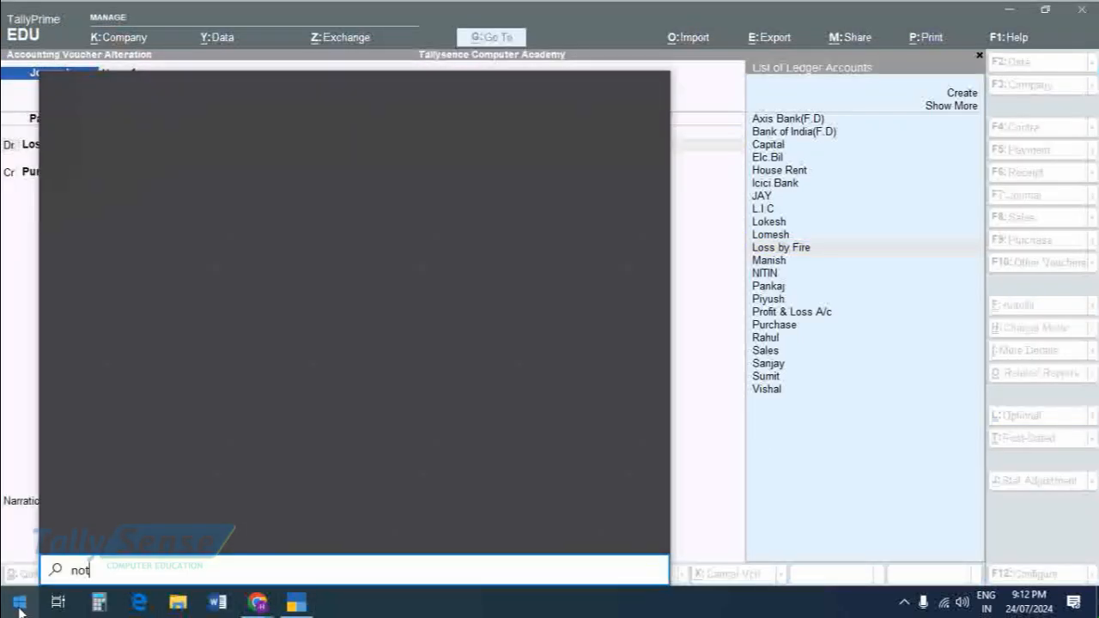
key(Return)
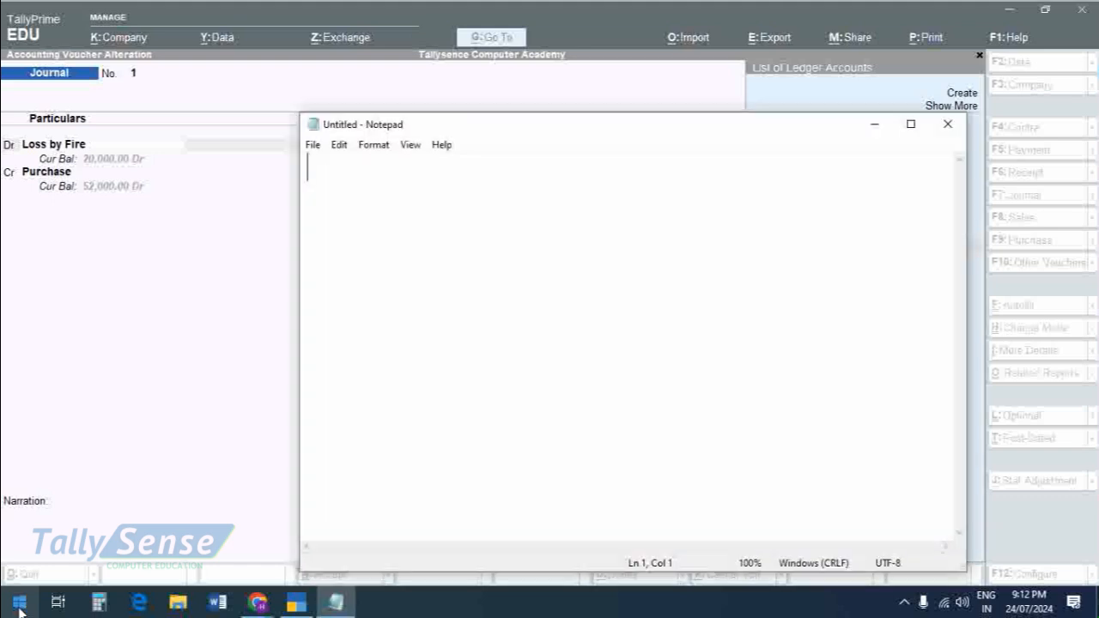
text(trl+)
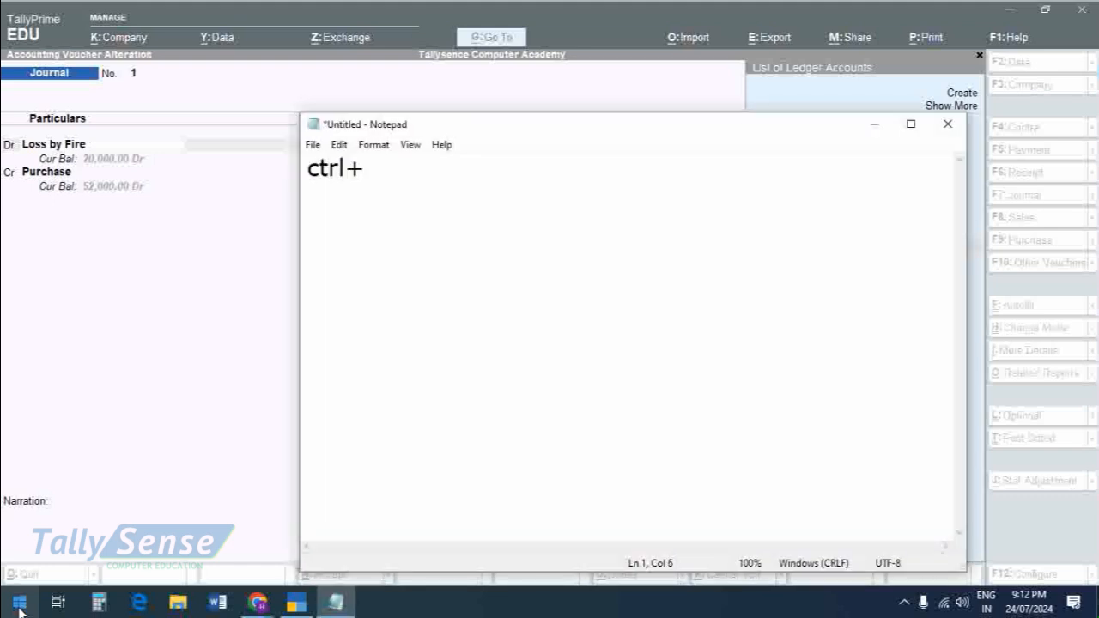
text(ente)
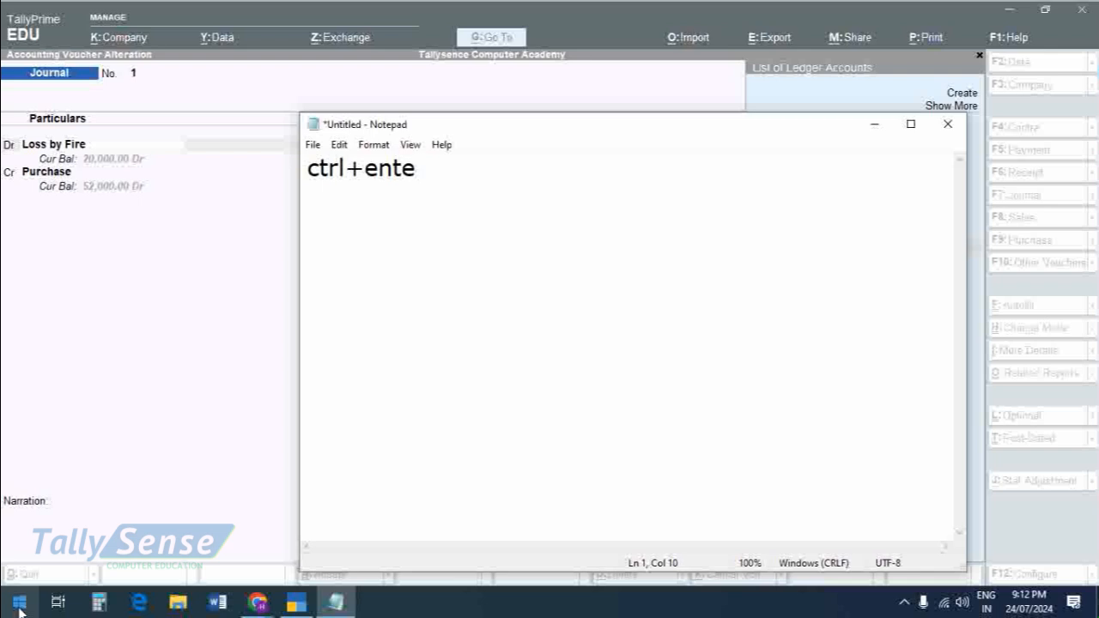
text(r-esit)
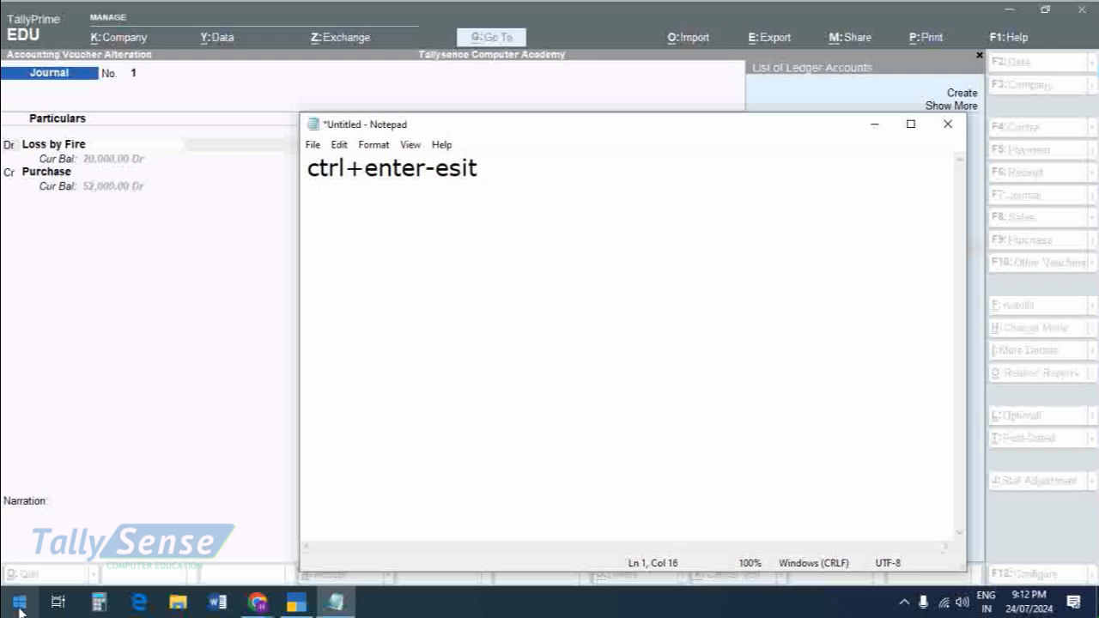
key(BackSpace)
key(BackSpace)
key(BackSpace)
text(dit)
Step: Switch back to TallyPrime, open the Loss by Fire ledger for alteration to check its group, and accept it
key(alt+Tab)
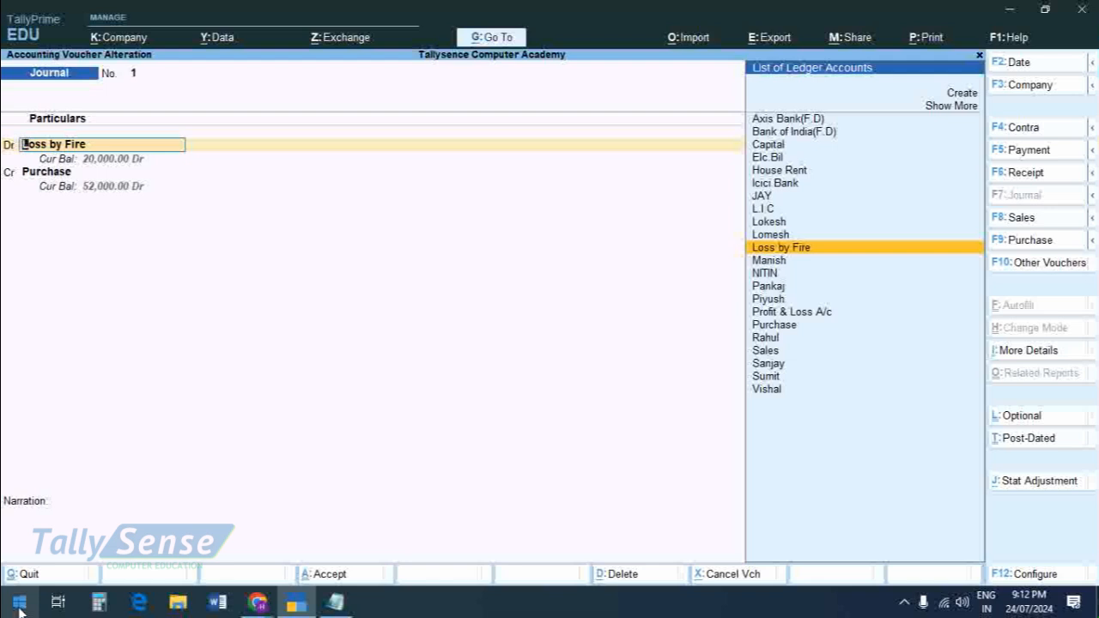
key(ctrl)
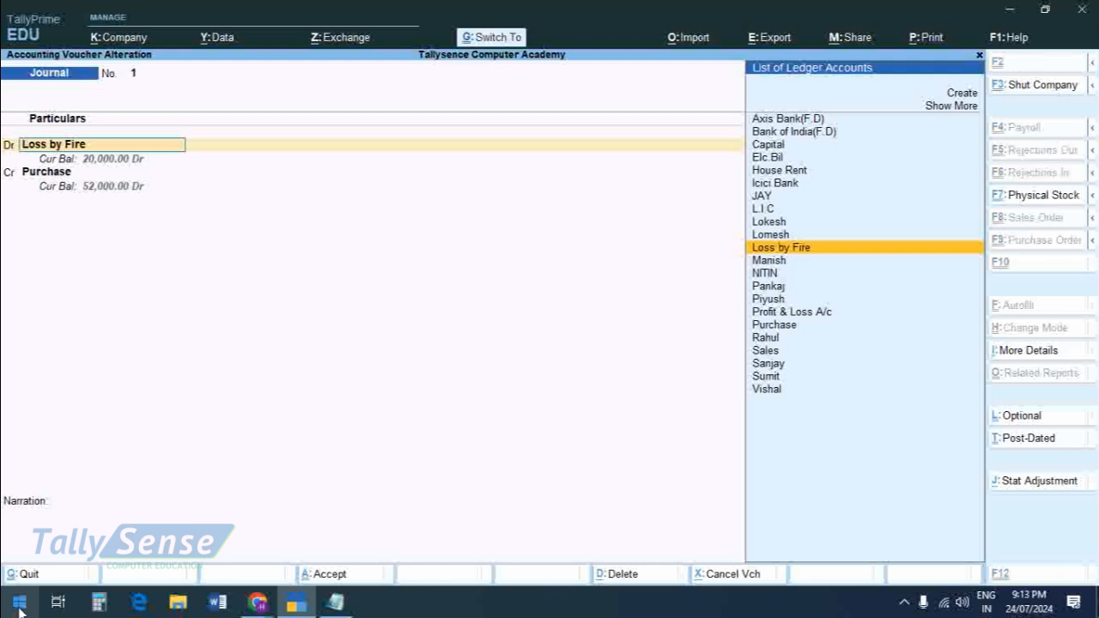
key(ctrl+Return)
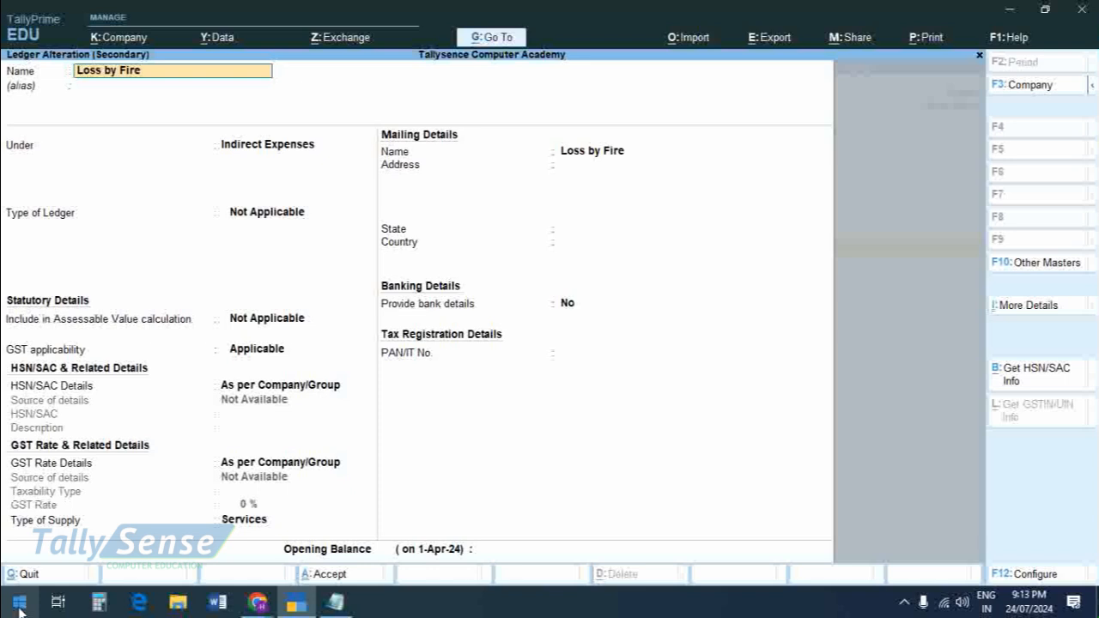
key(Return)
key(Return)
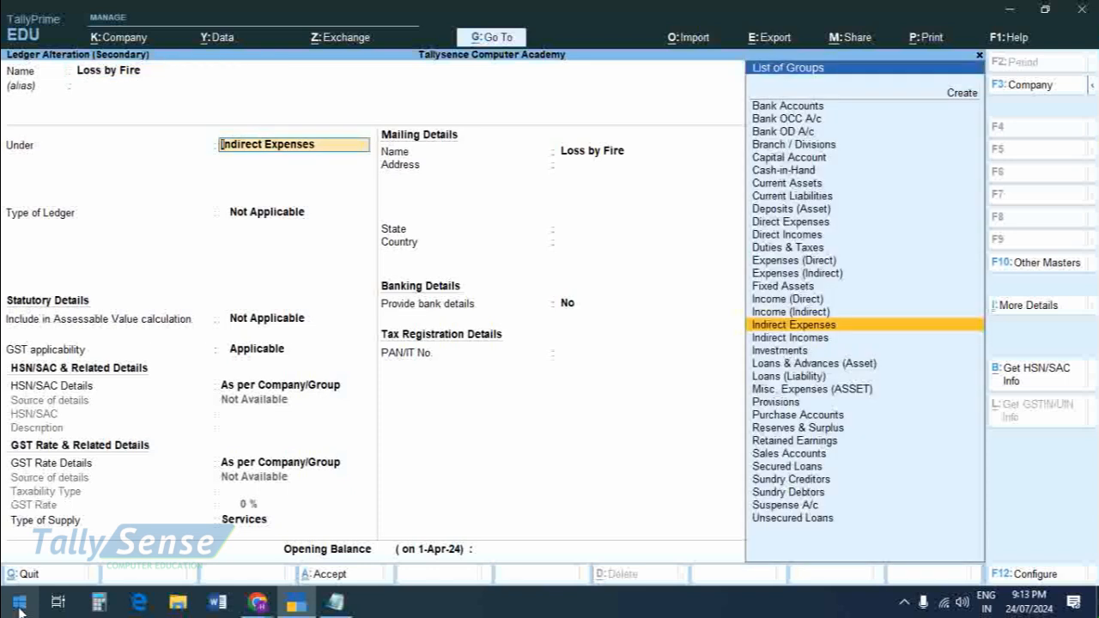
key(ctrl)
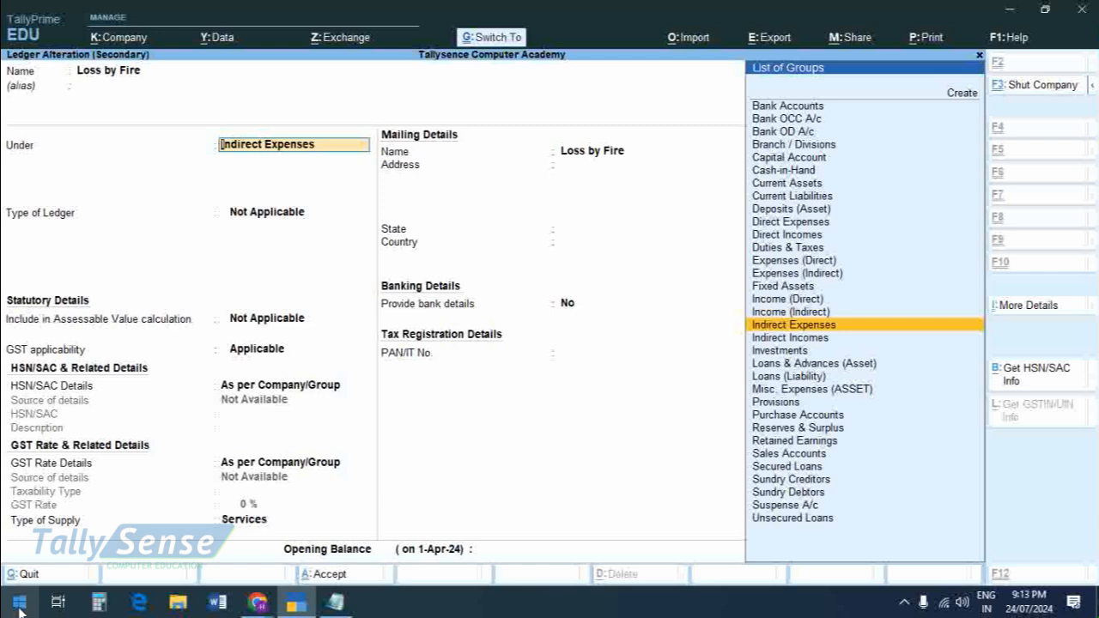
key(ctrl+a)
key(y)
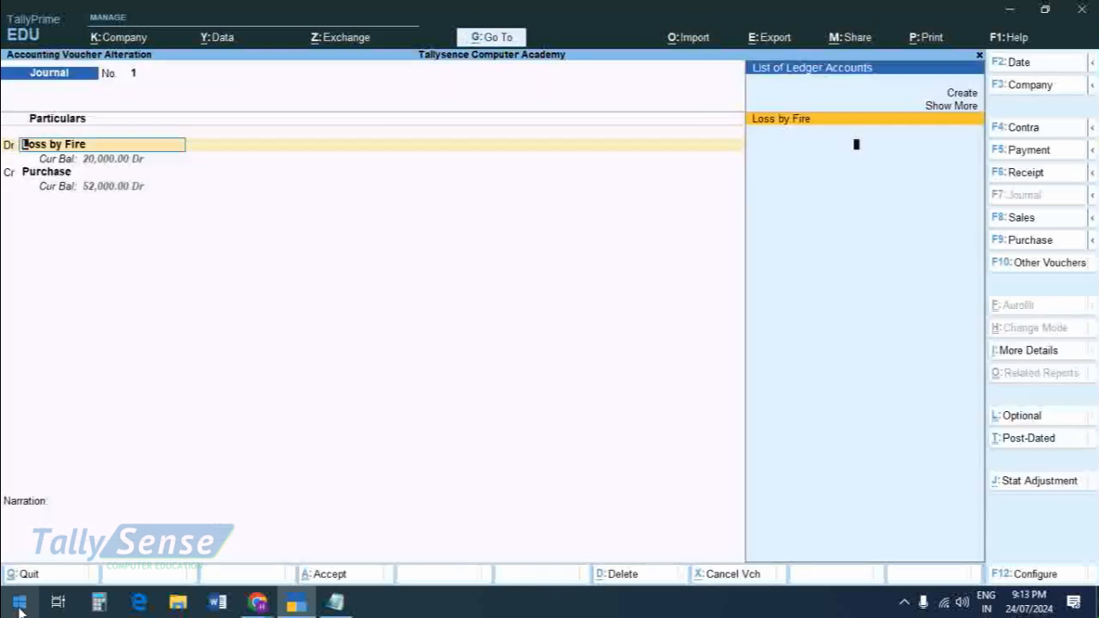
Step: Go to the voucher's Purchase credit entry, check the editing note in Notepad, and return to TallyPrime
key(Return)
key(Return)
key(Return)
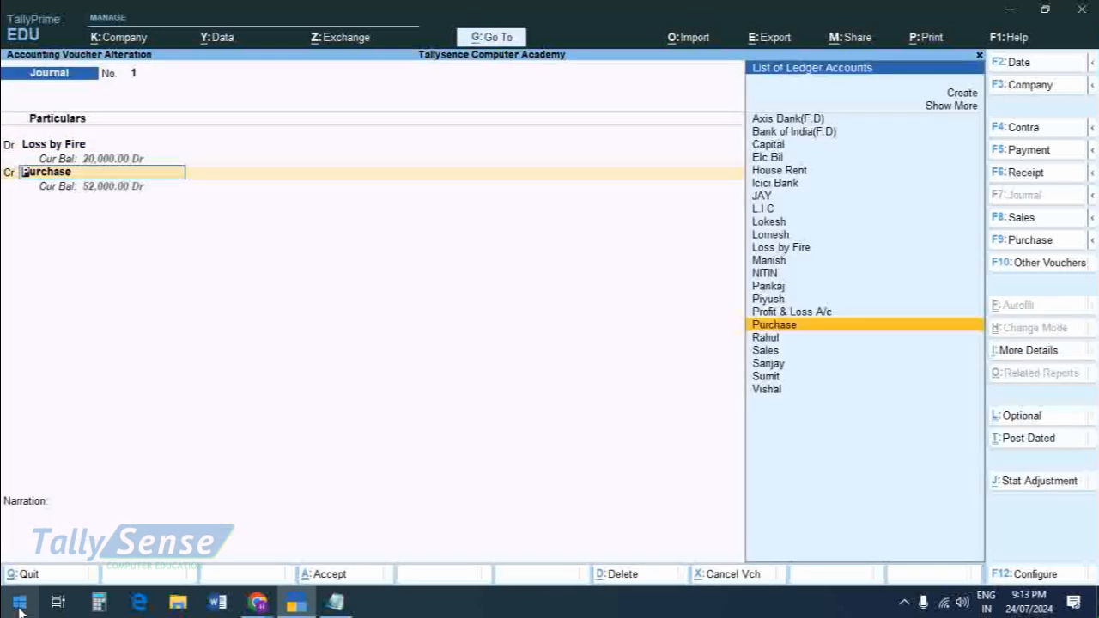
key(alt)
key(alt+Tab)
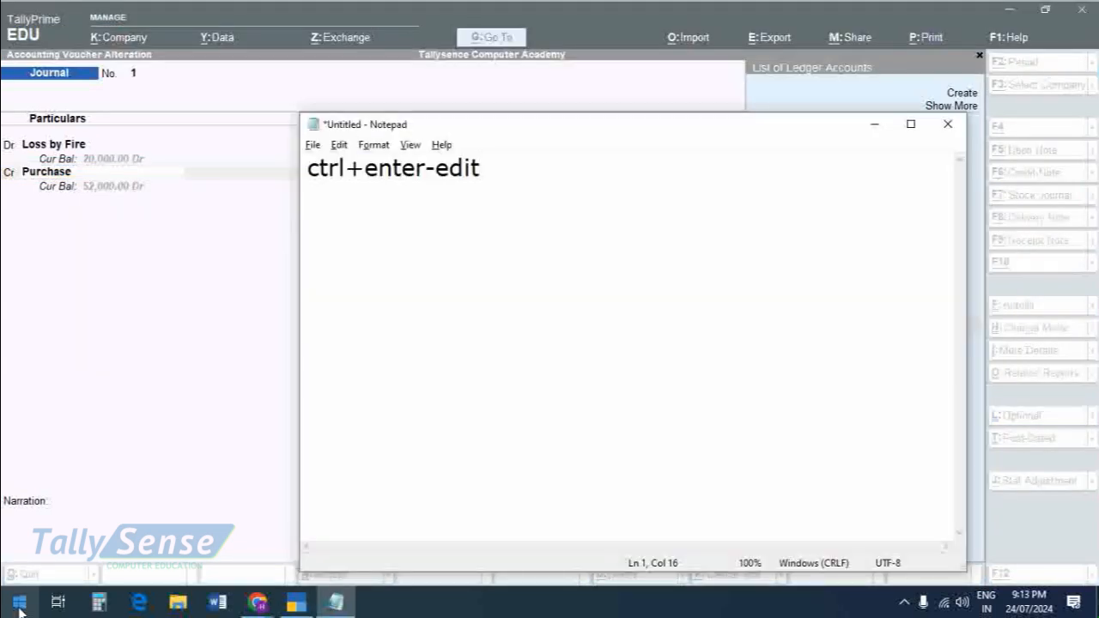
key(alt+Tab)
Step: Open the Purchase ledger for alteration to check its group, and accept the ledger and the journal voucher
key(ctrl)
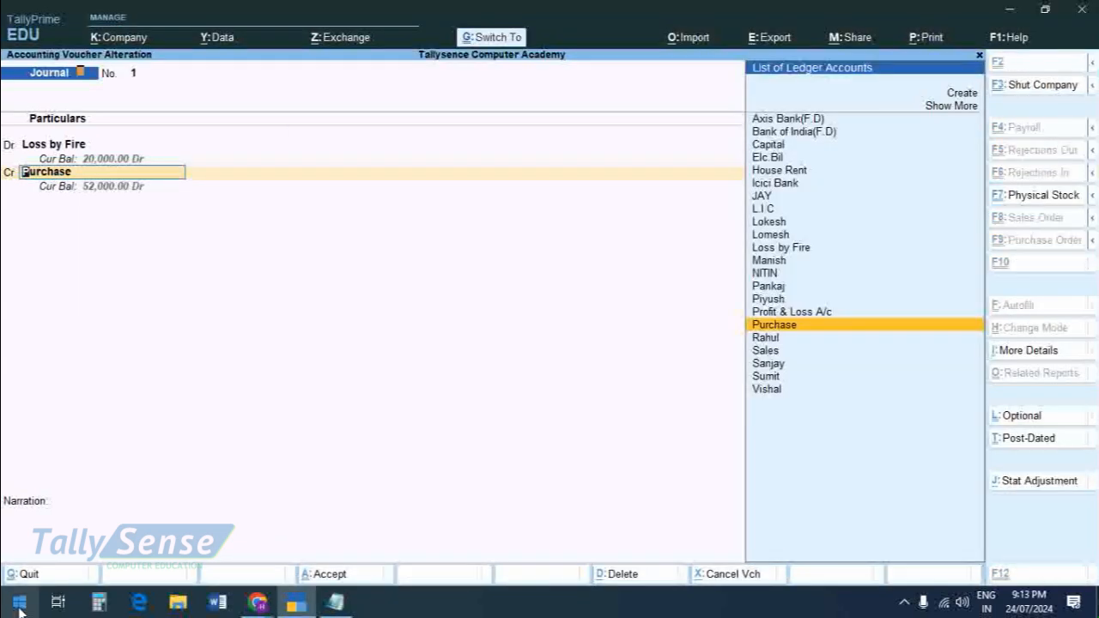
key(ctrl+Return)
key(Return)
key(Return)
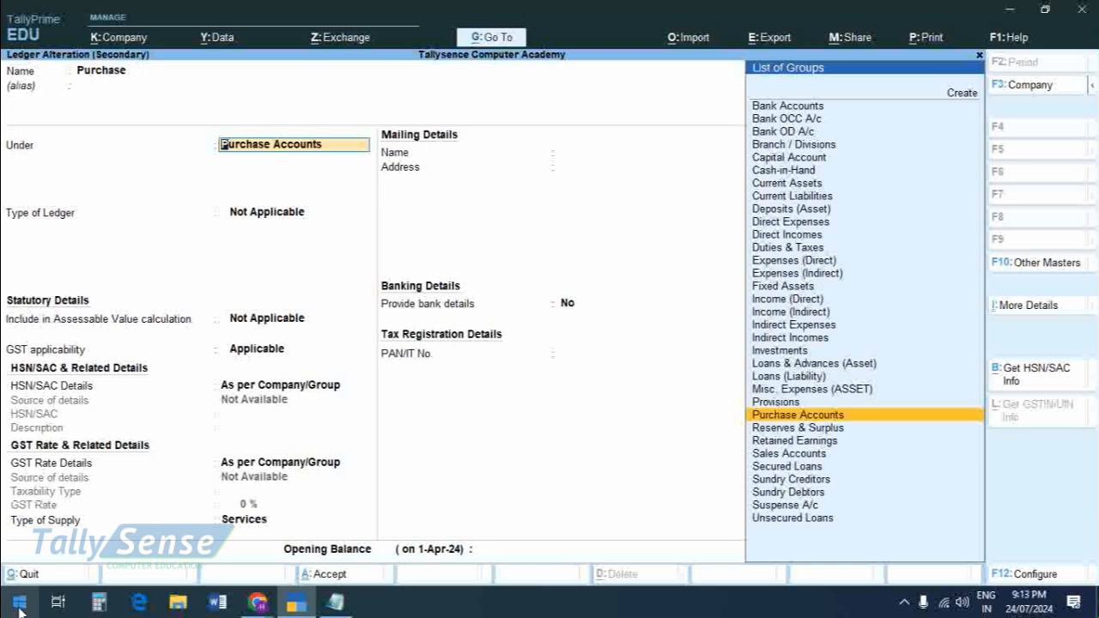
key(ctrl+a)
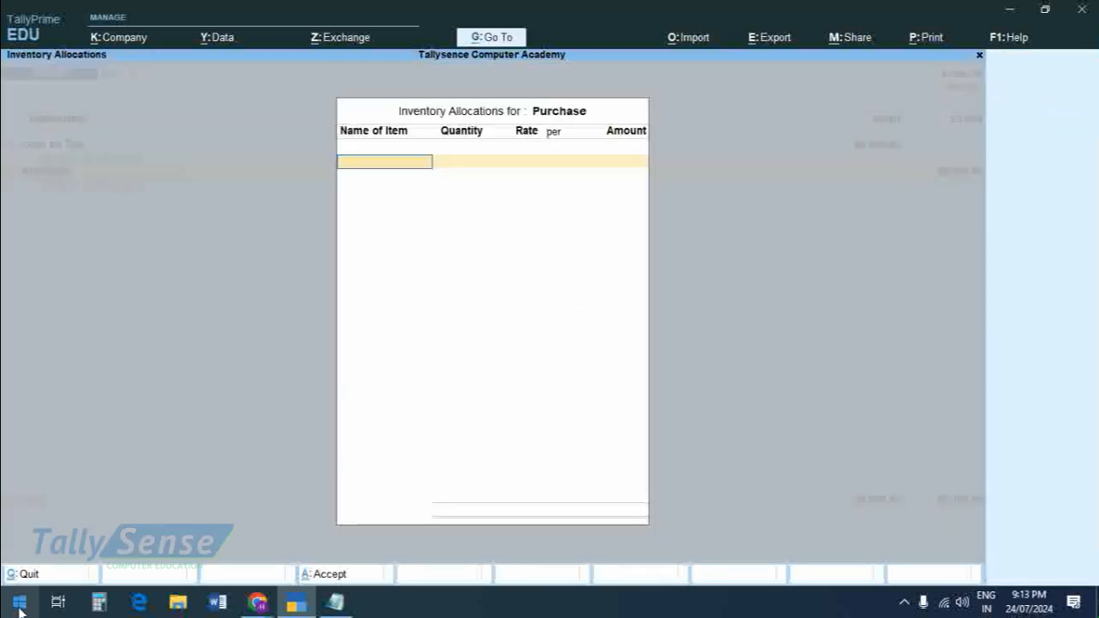
key(ctrl+a)
key(ctrl+a)
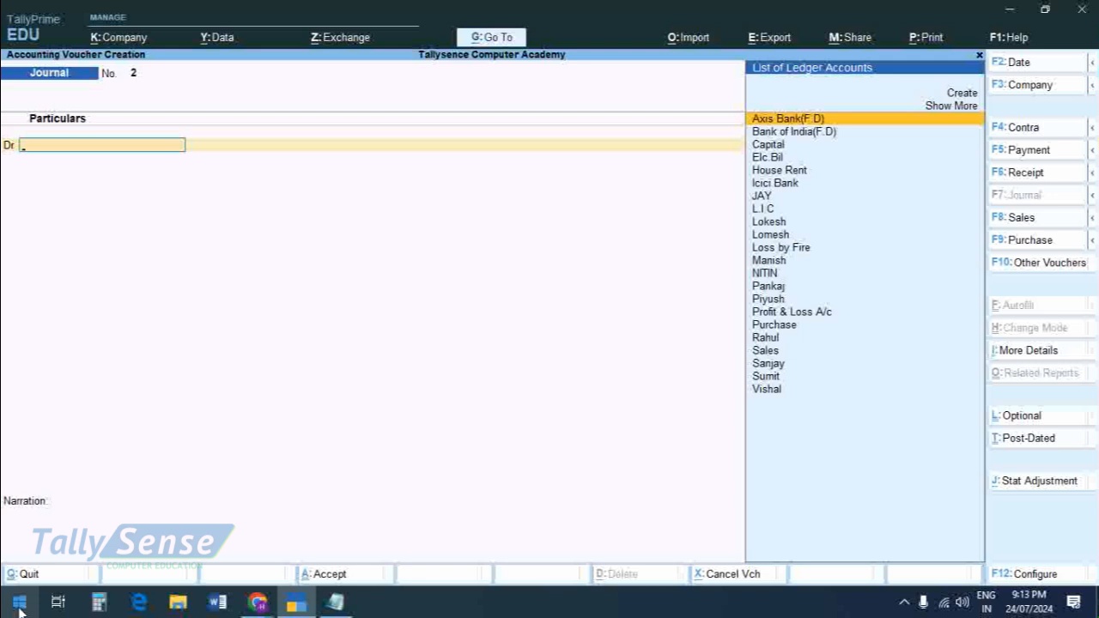
Step: Create a ledger named Loss by Thief under Indirect Expenses for the new journal voucher's debit entry
key(Up)
key(Up)
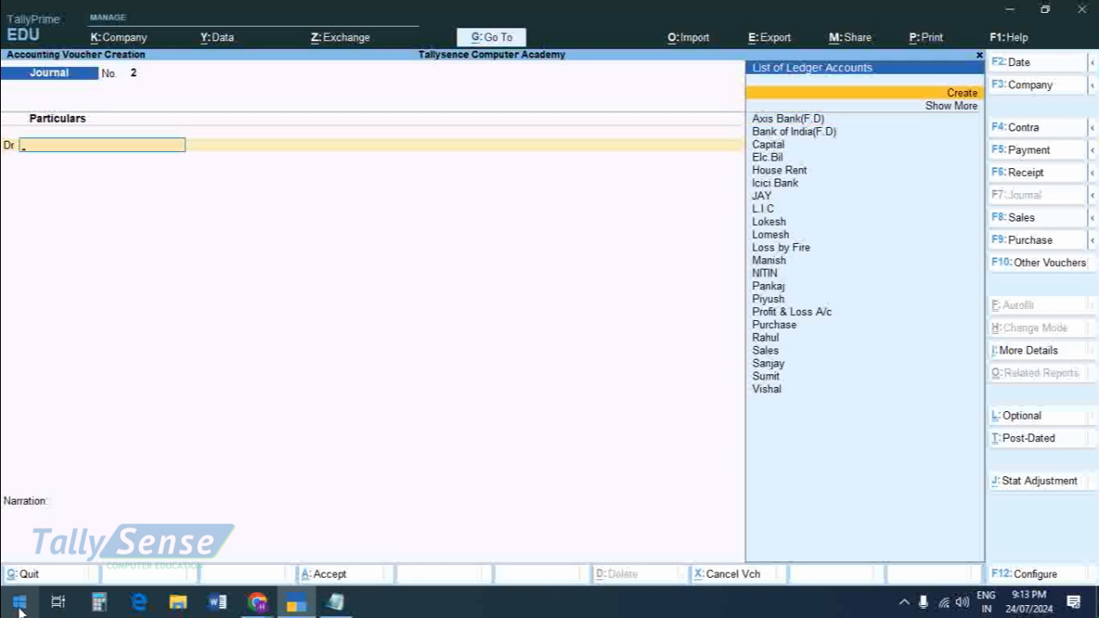
key(Return)
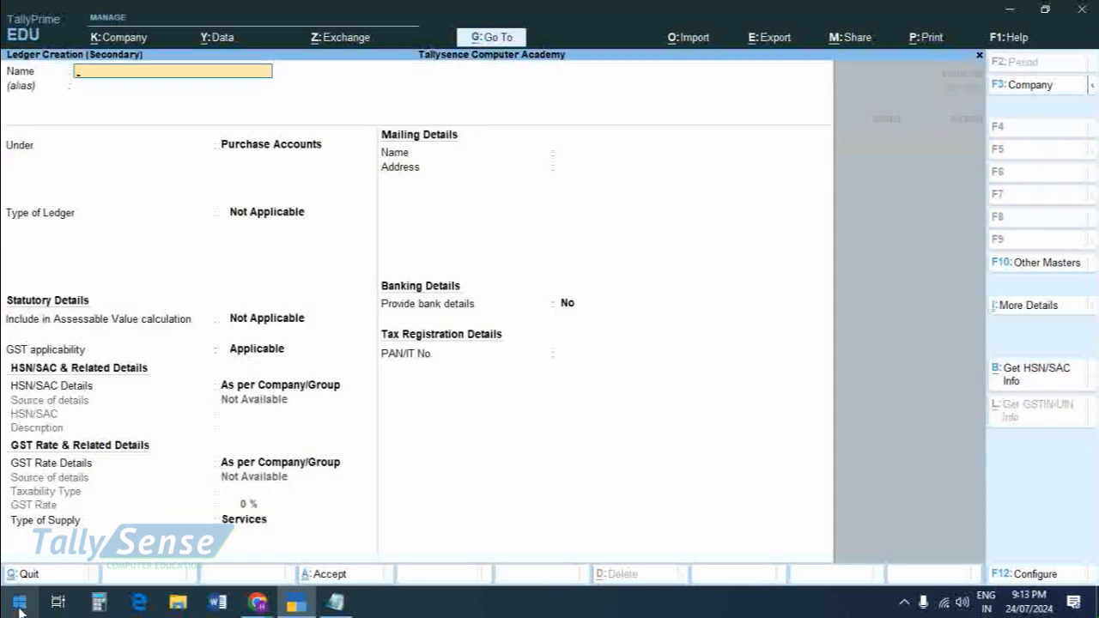
text(Loss by Thief)
key(Return)
text(Ind)
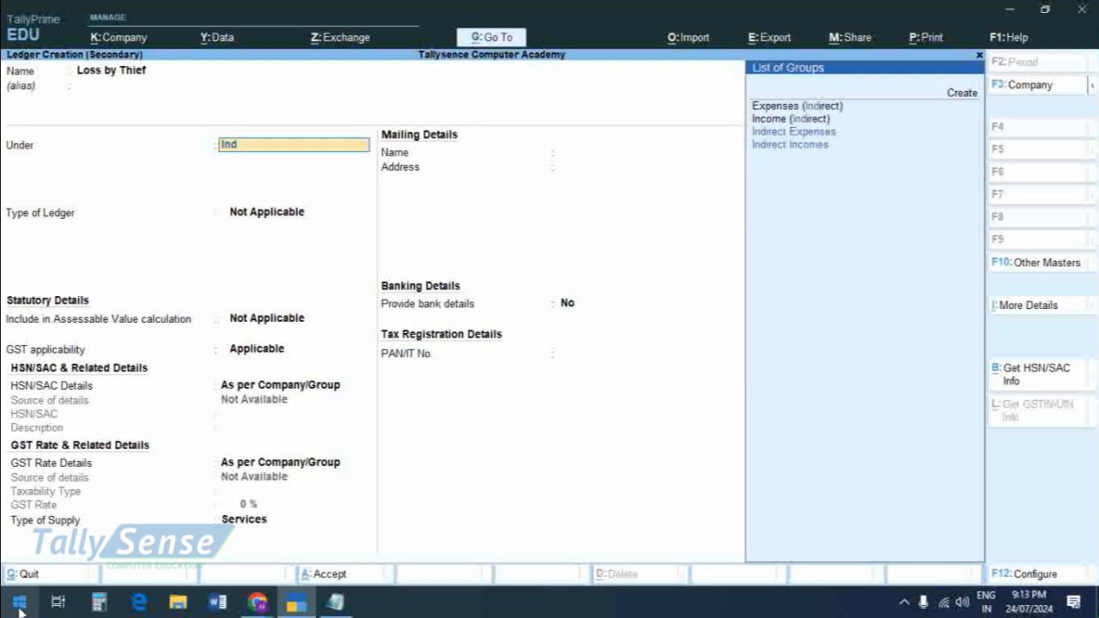
key(Return)
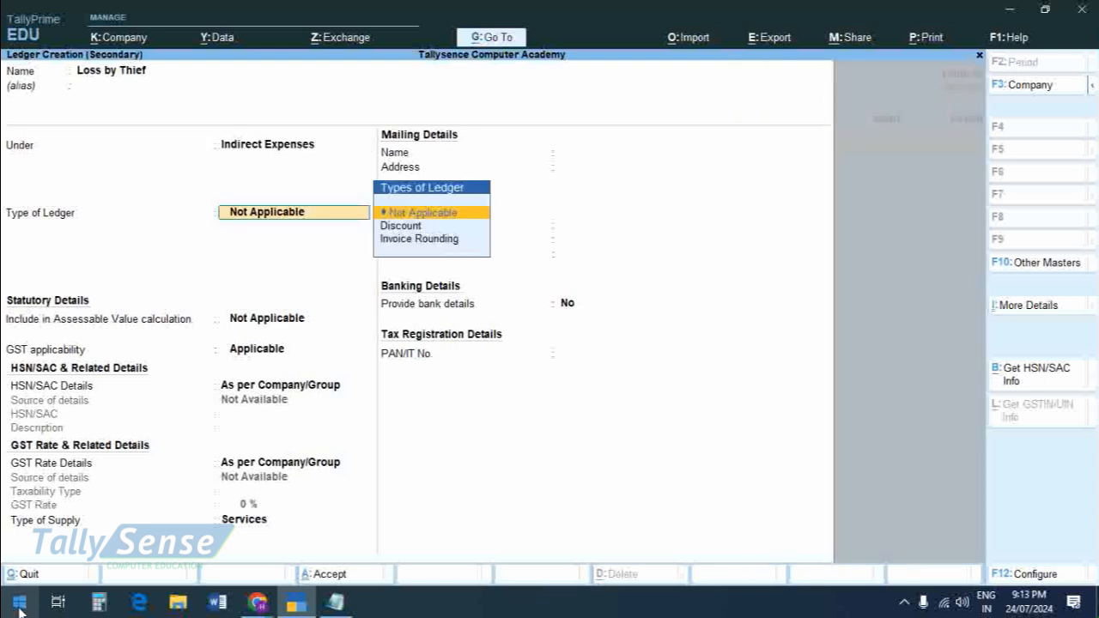
key(ctrl+a)
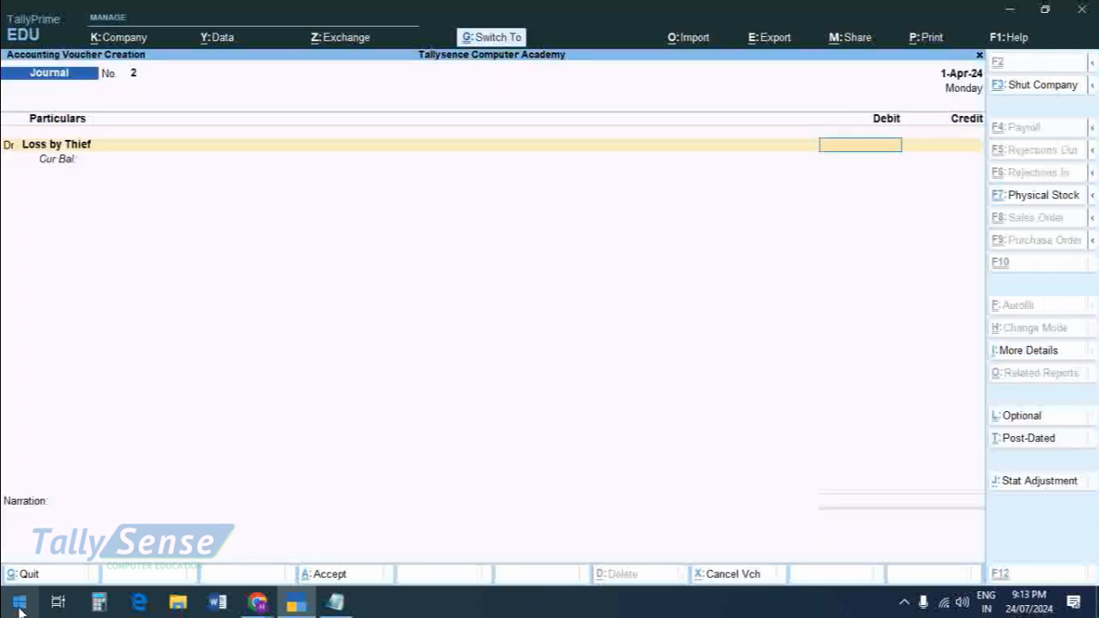
Step: Debit Loss by Thief with 10,000, credit Purchase with 10,000, and save the journal voucher without a narration
text(10000)
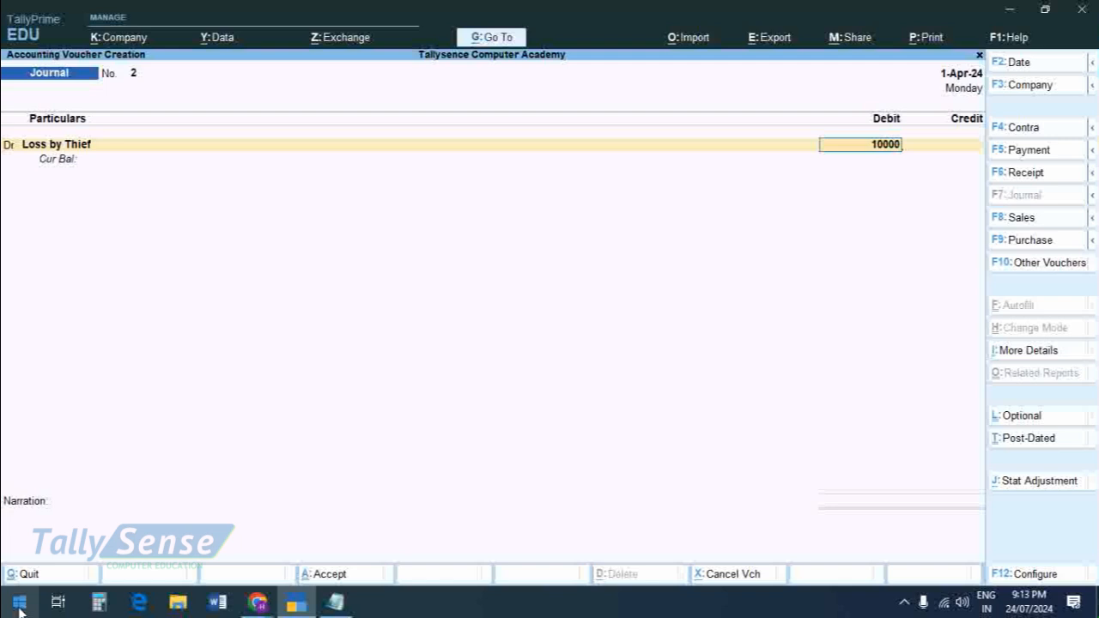
key(Return)
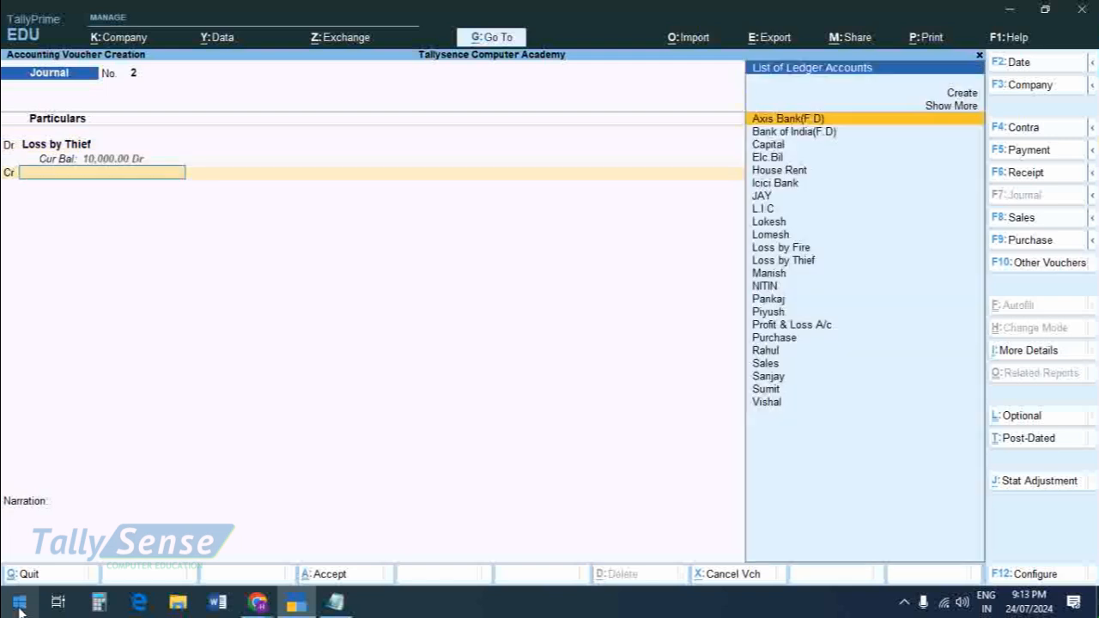
text(P)
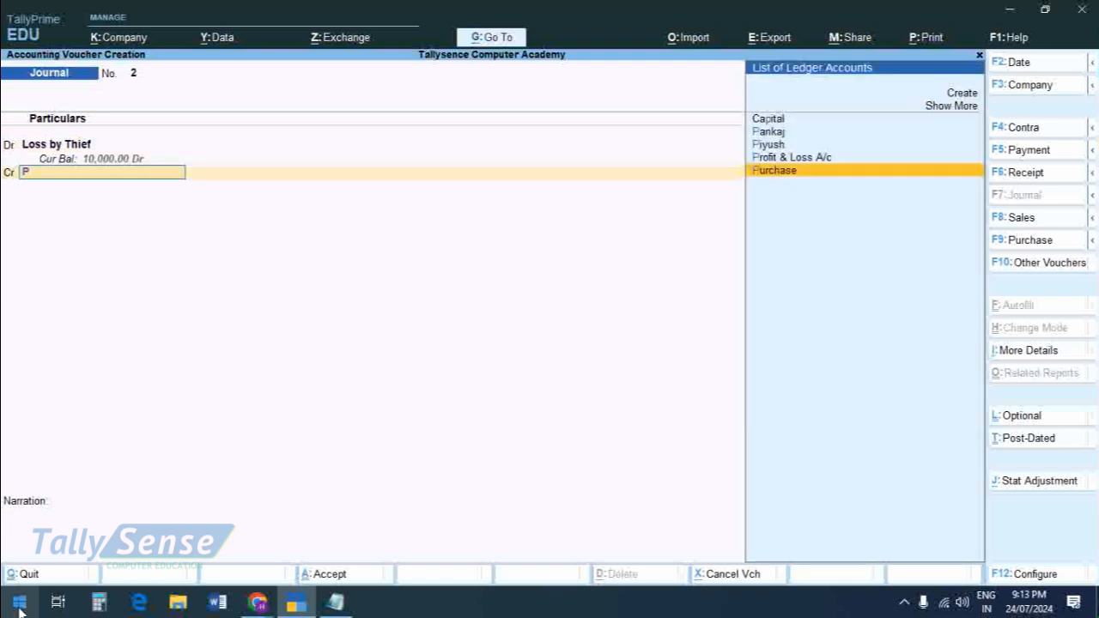
key(Return)
key(Return)
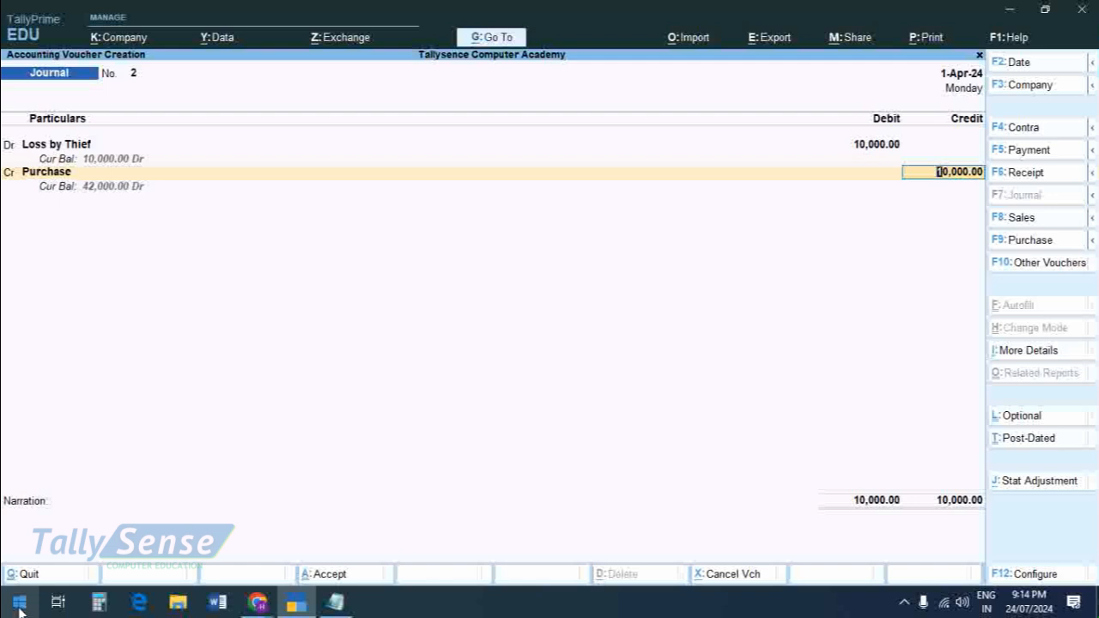
key(ctrl)
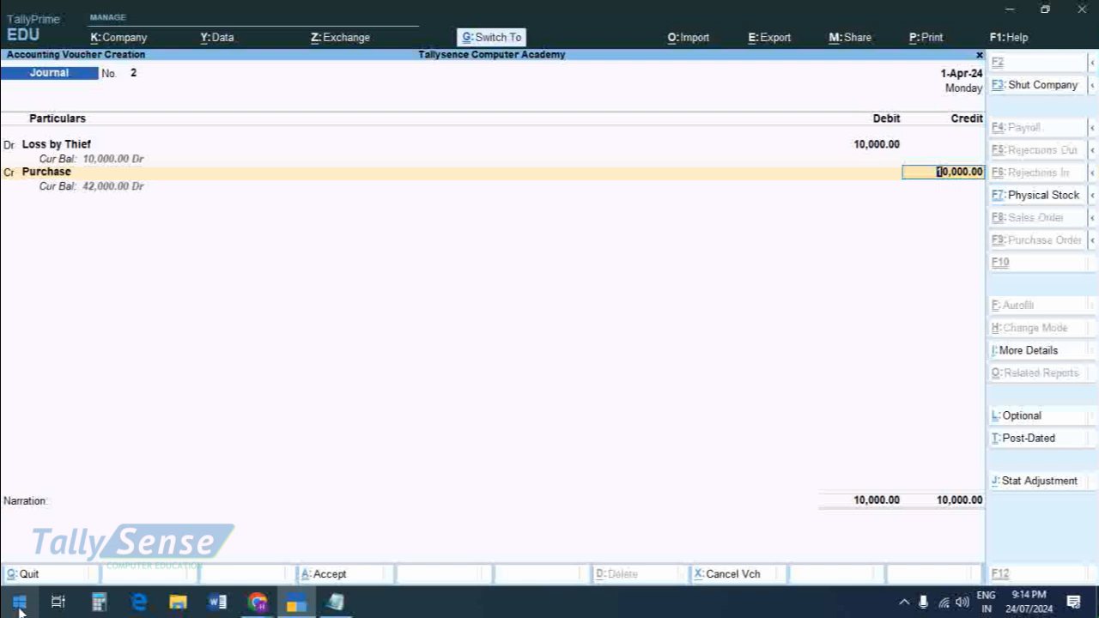
key(ctrl+a)
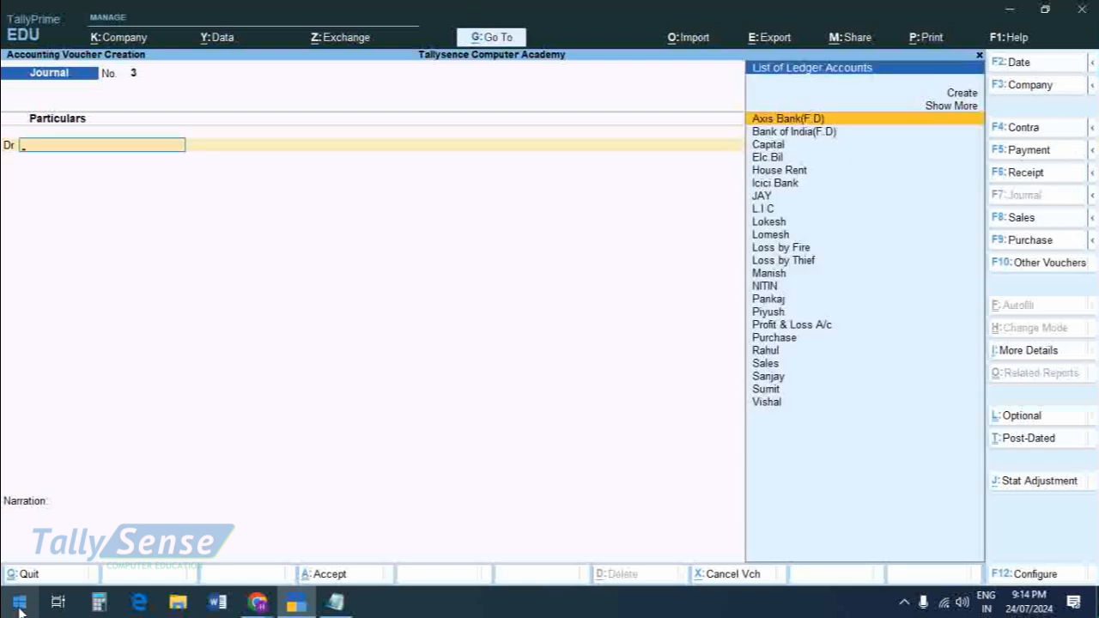
Step: Look back through the saved journal vouchers and return to the Loss by Thief voucher
key(Page_Up)
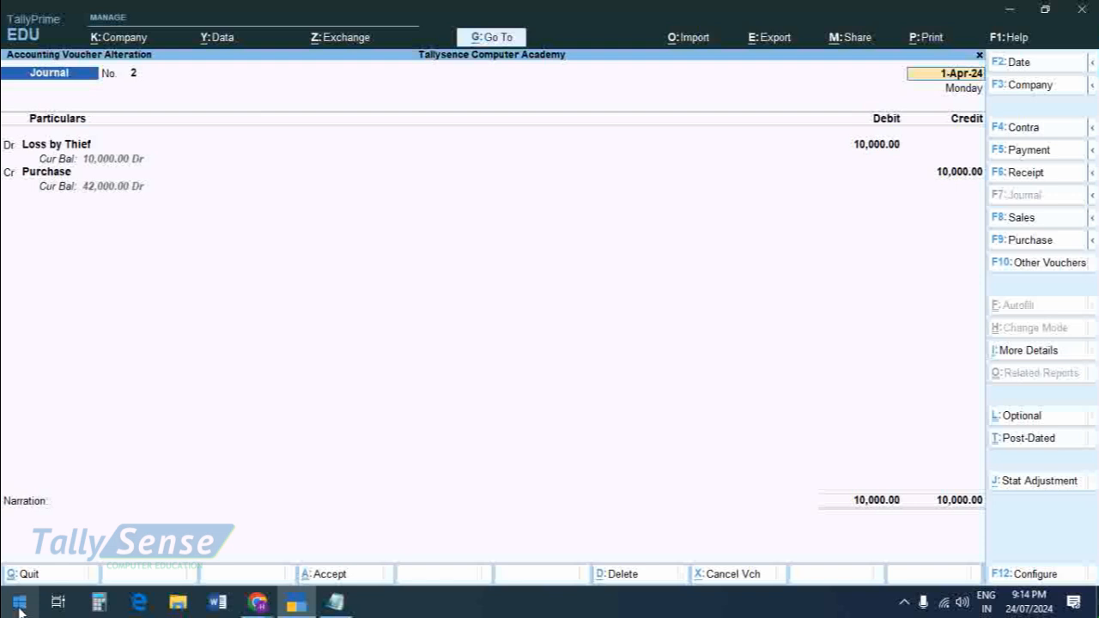
key(Page_Up)
key(Page_Down)
Step: Switch to Notepad and add the line "purchase return-two based-amount" below the existing note, separated by a blank line
key(alt)
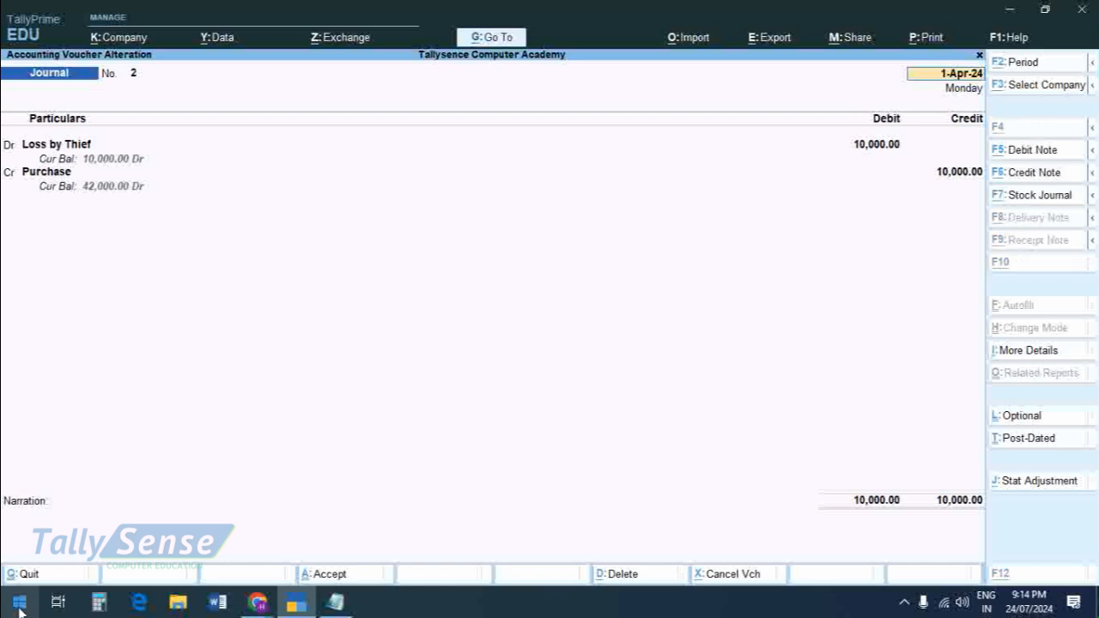
key(alt+Tab)
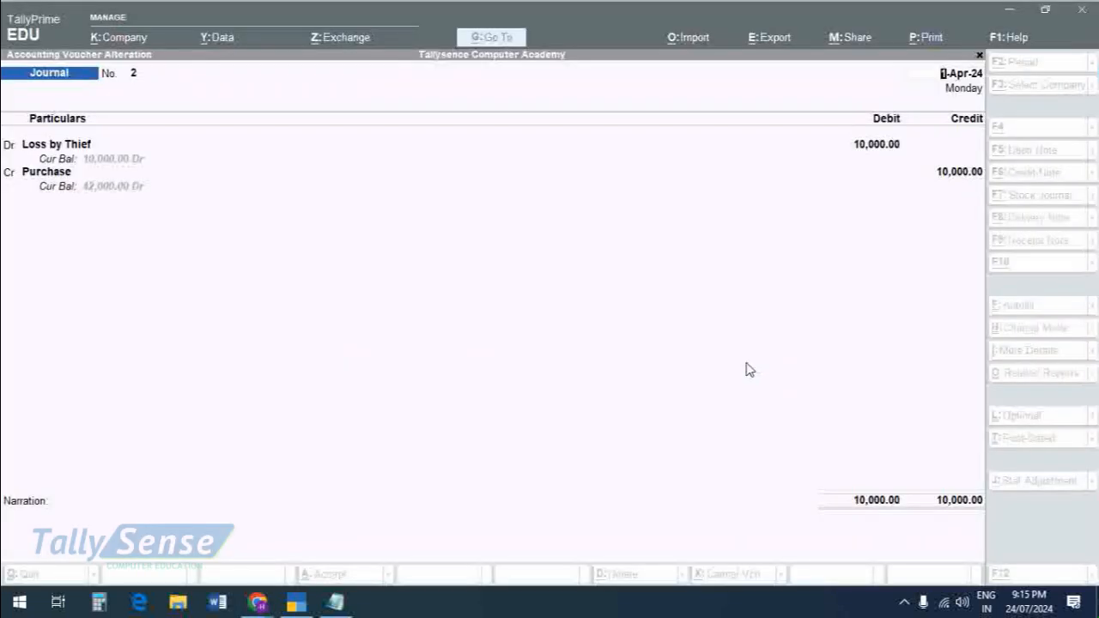
click(335, 602)
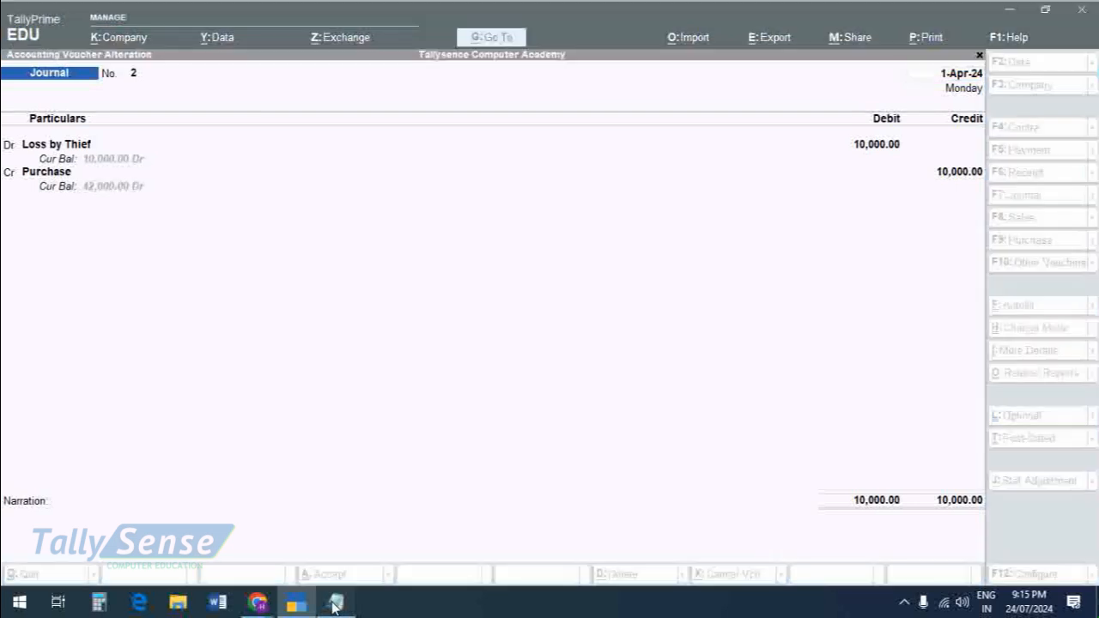
key(Return)
key(Return)
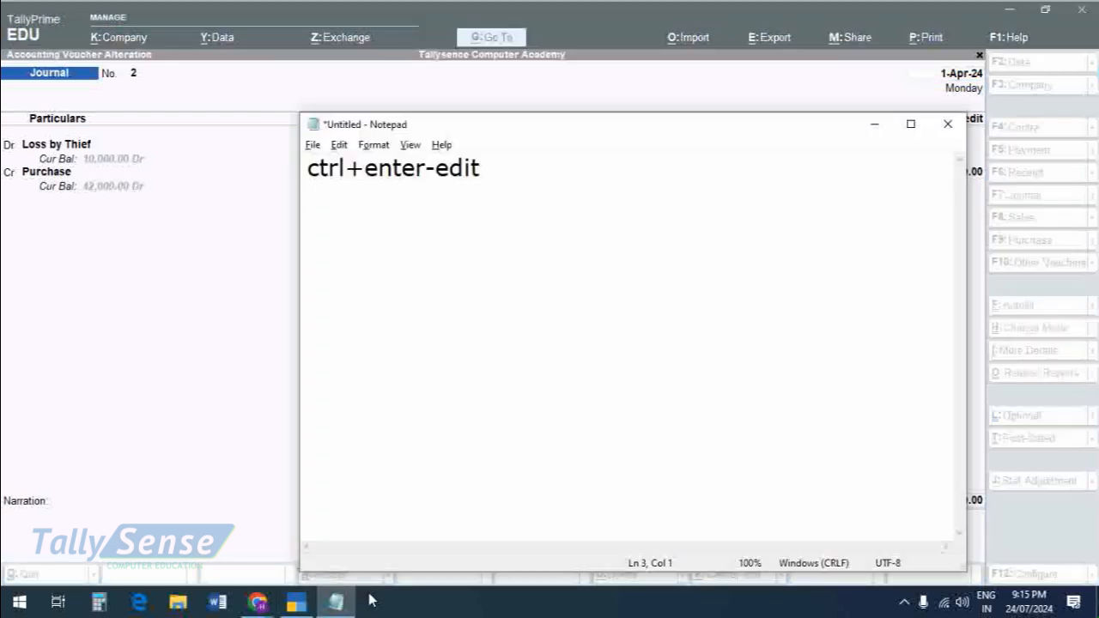
text(purcha)
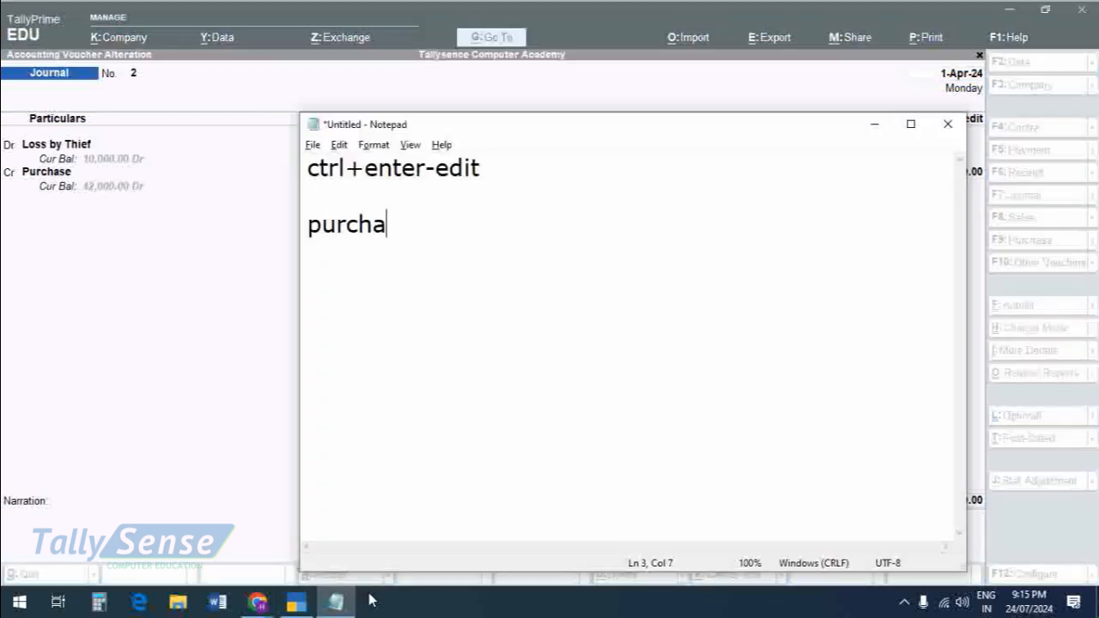
text(se re)
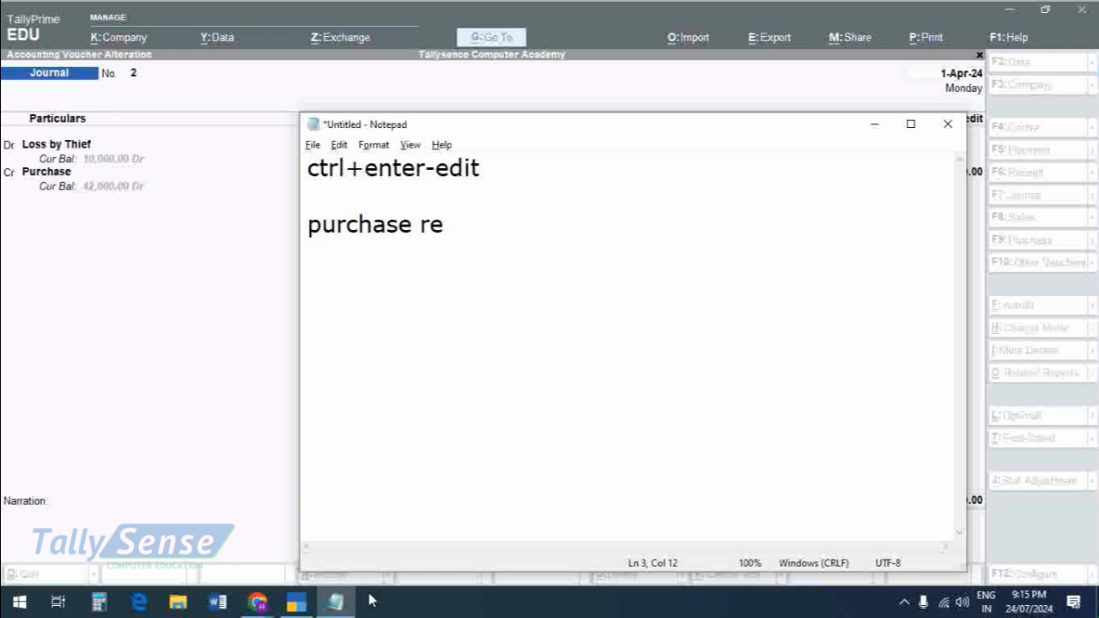
text(turn-)
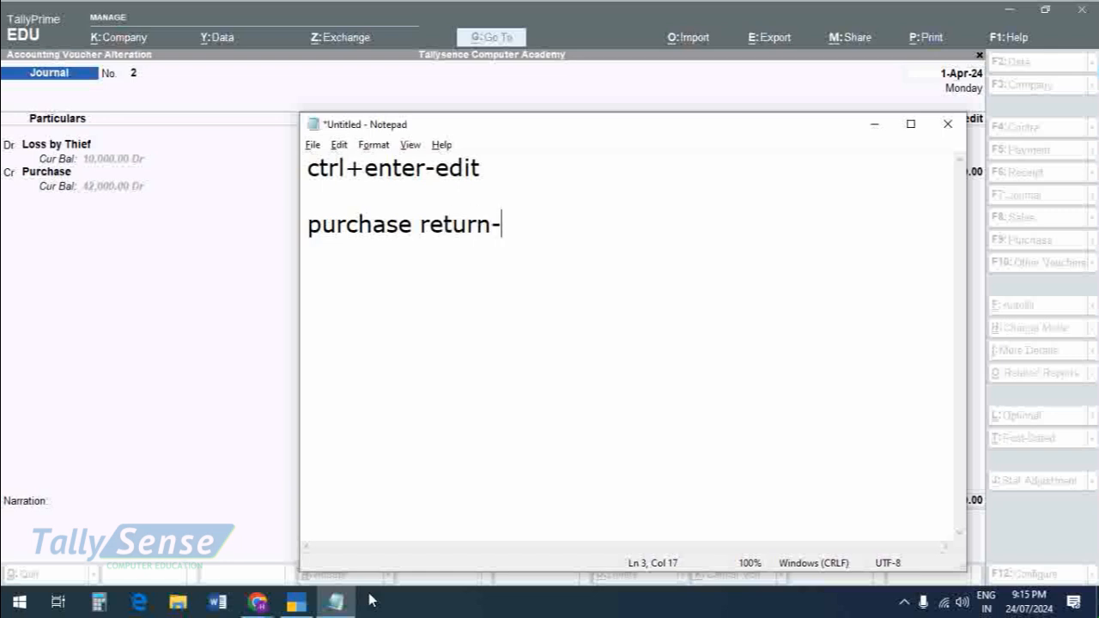
text(two based-)
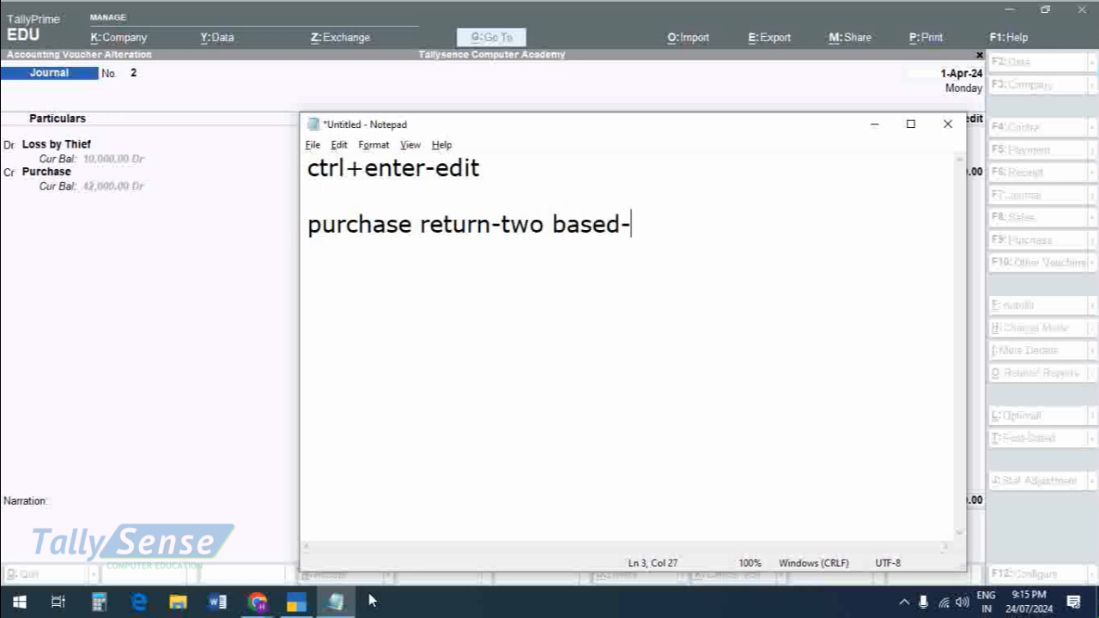
text(amount)
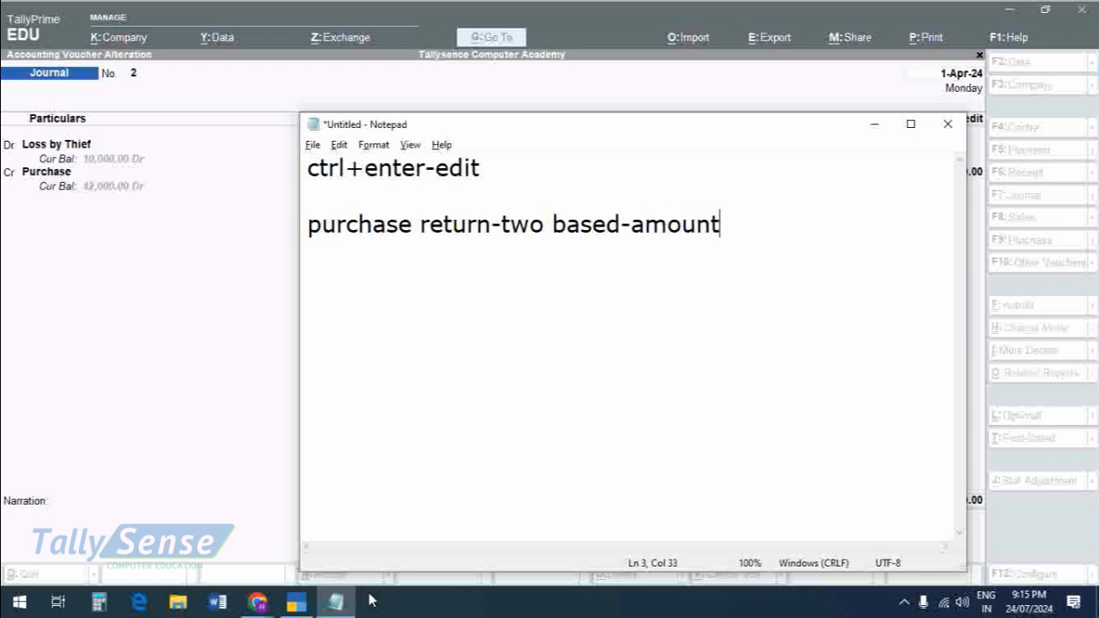
Step: Add an indented line reading "que." below the word "amount" in the note
key(Return)
key(Tab)
key(Tab)
key(Tab)
text(que.)
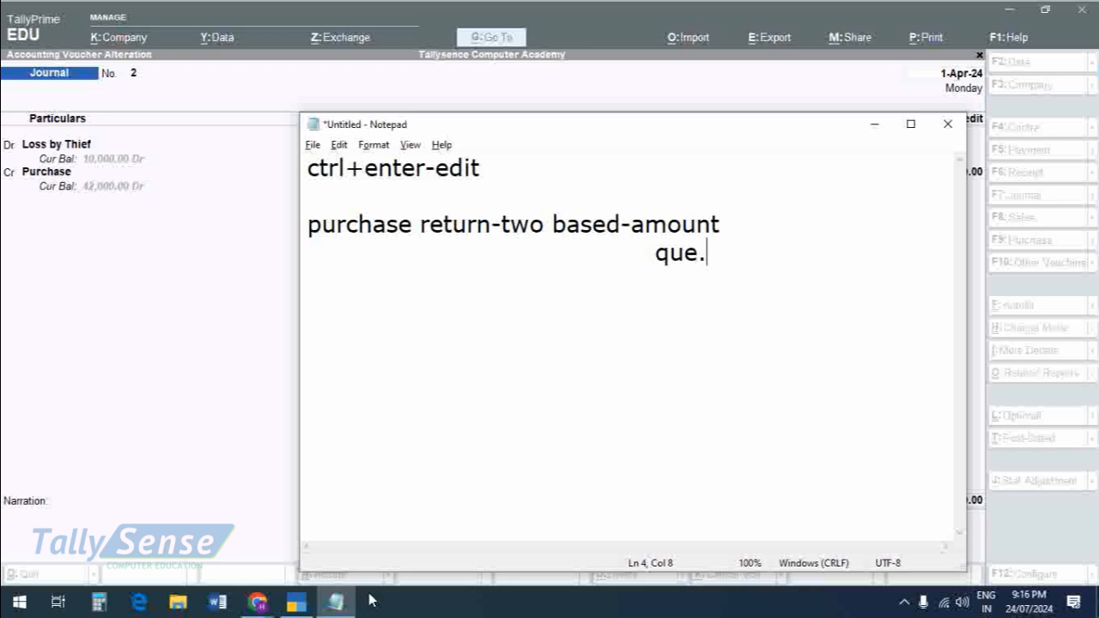
Step: Switch back to TallyPrime, accept the Loss by Thief voucher, and open a new purchase voucher in As Voucher mode
key(alt+Tab)
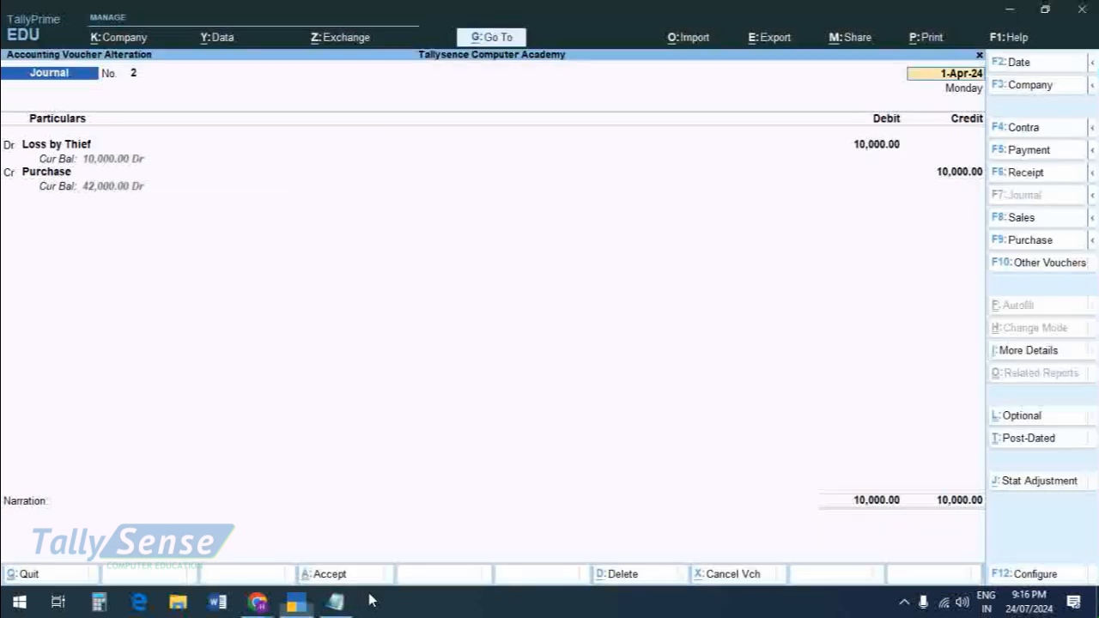
key(ctrl+a)
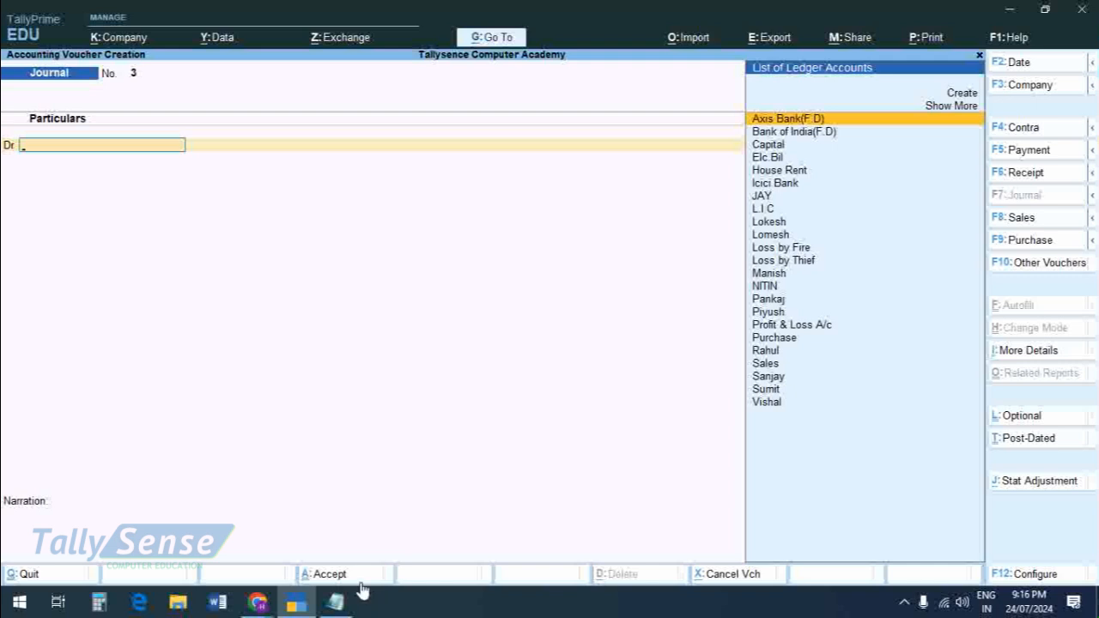
click(1055, 248)
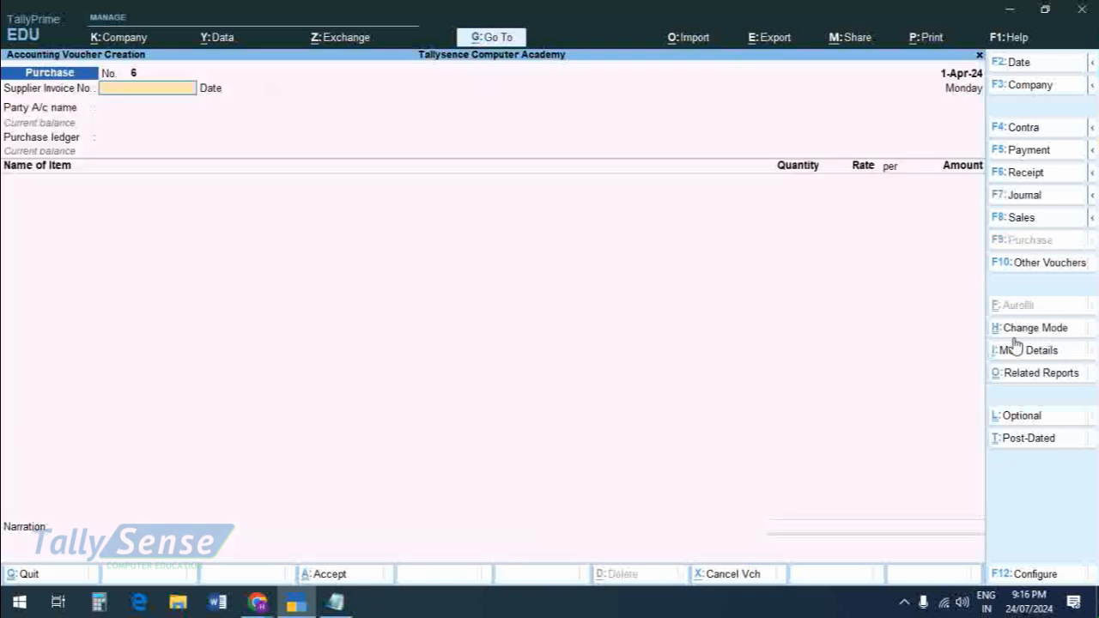
click(994, 332)
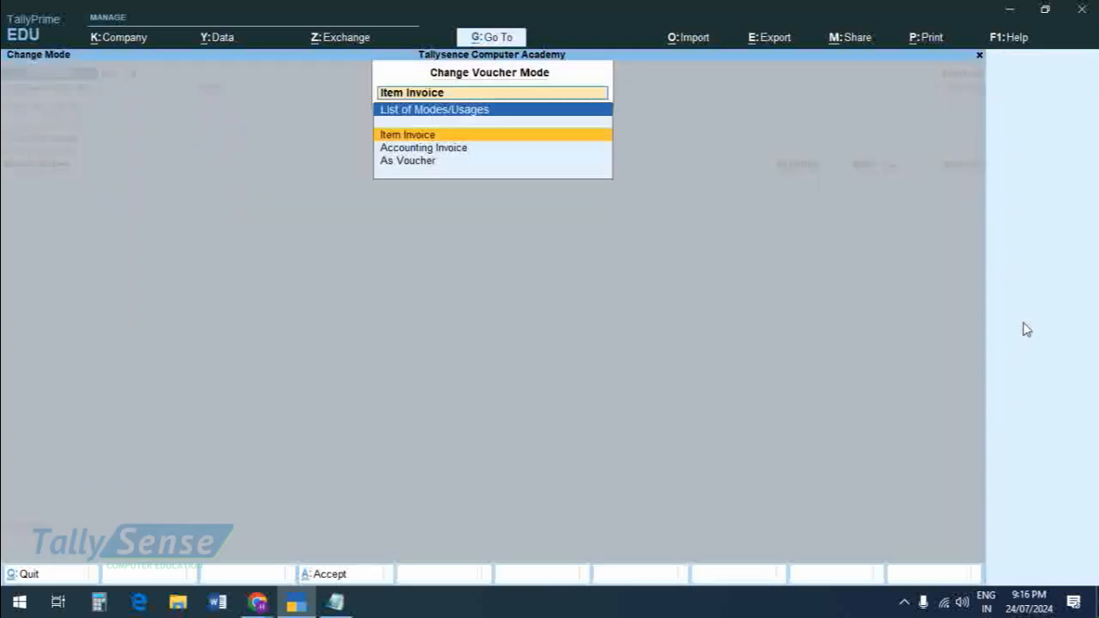
click(440, 162)
Step: Set the purchase voucher's supplier invoice number to 87 and keep 1-Apr-24 as the invoice date
text(87)
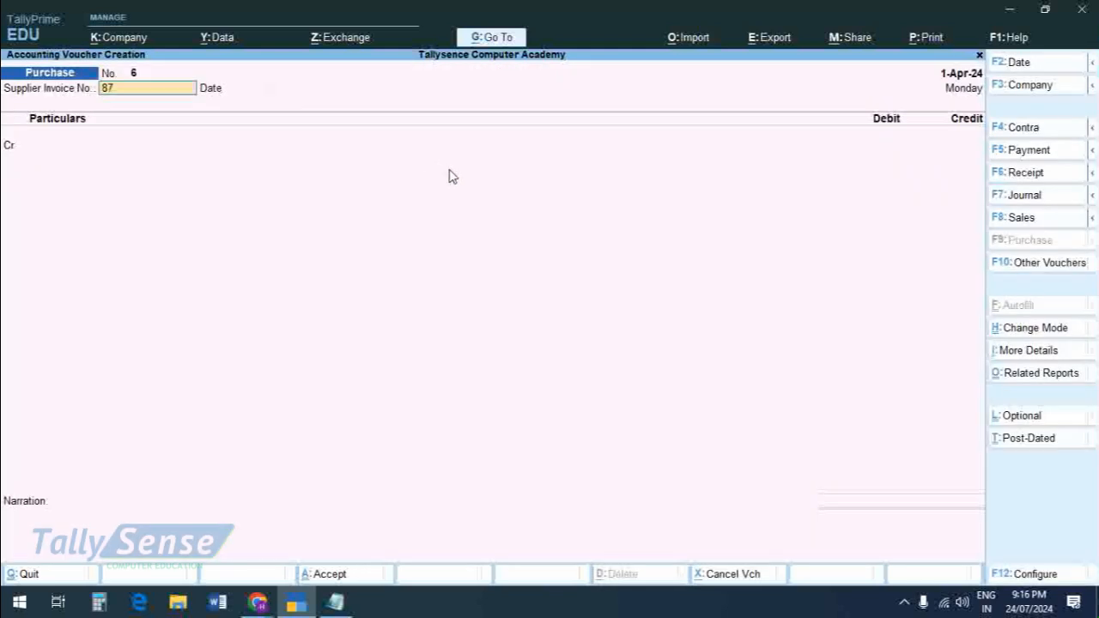
key(Return)
key(Return)
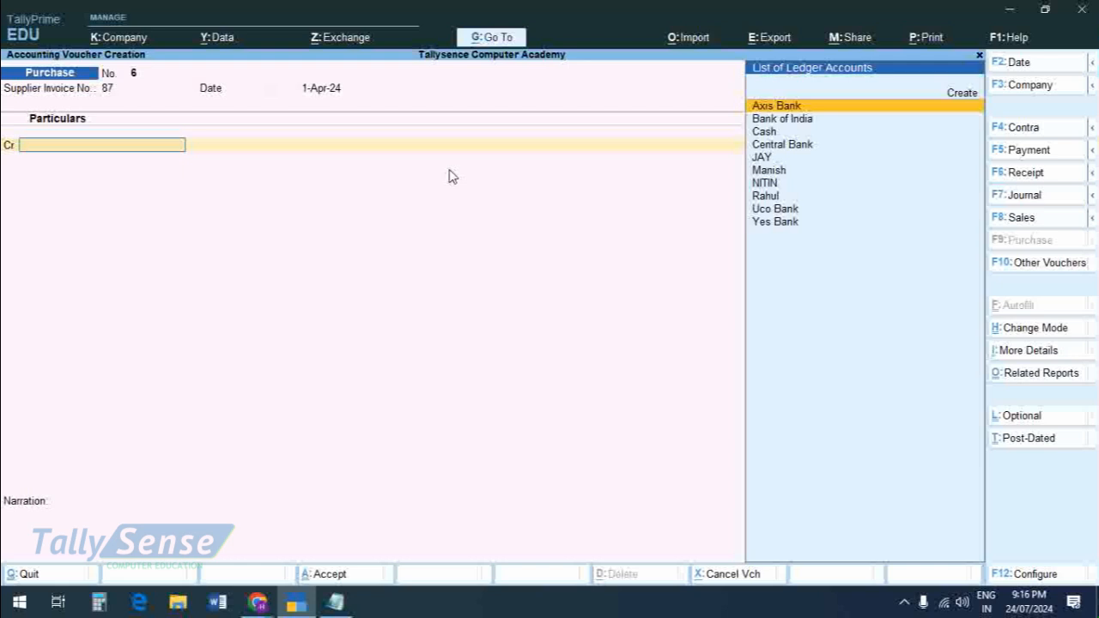
Step: Start a new ledger for the party to credit in the purchase voucher and enter the supplier's name
key(Up)
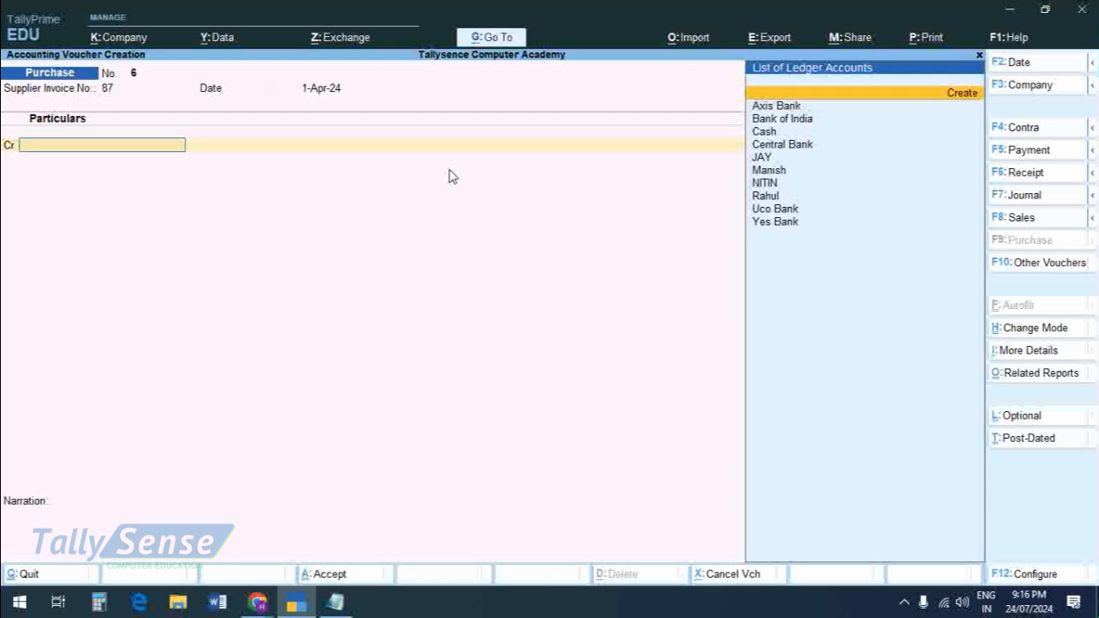
key(Return)
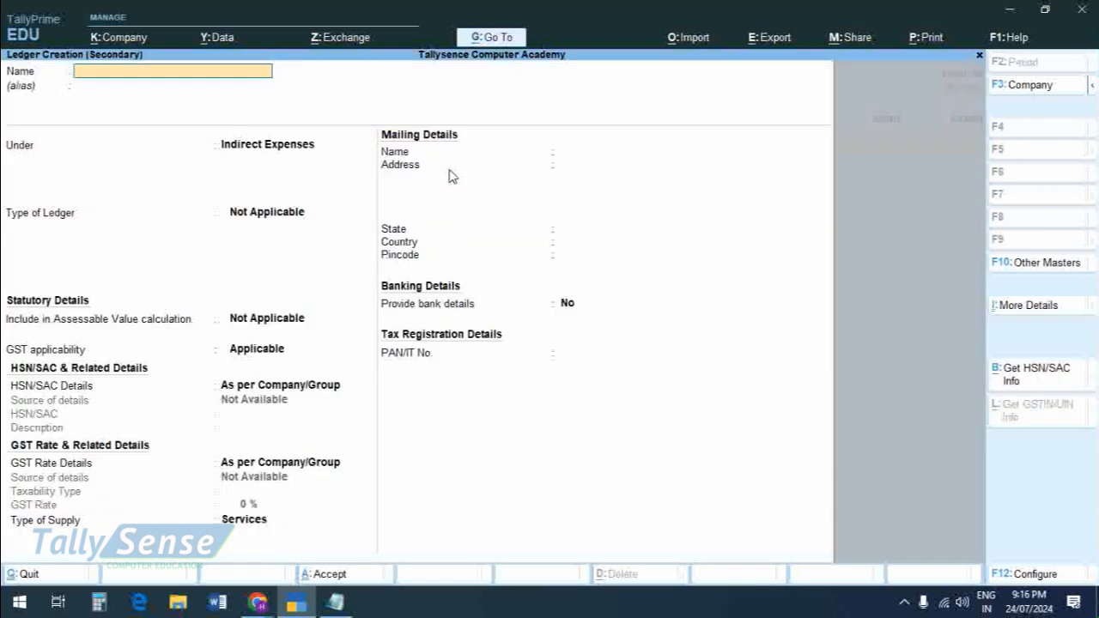
text(Shivam)
key(Return)
key(Return)
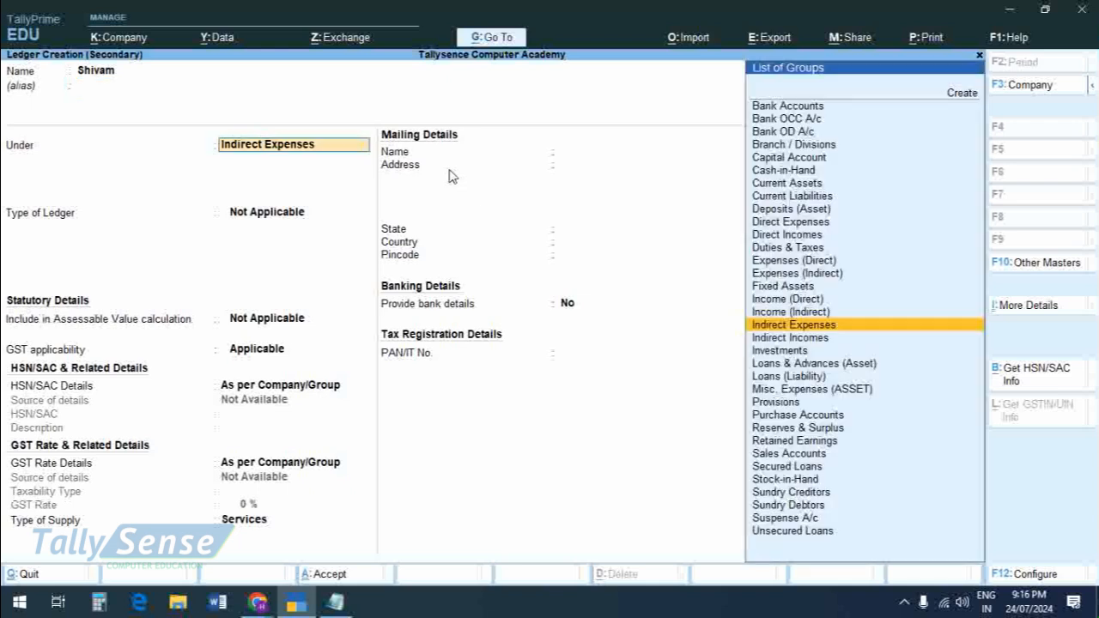
Step: Group the new supplier ledger under Sundry Creditors, save it, and accept the receipt and party details without entries
text(S)
key(Up)
key(Up)
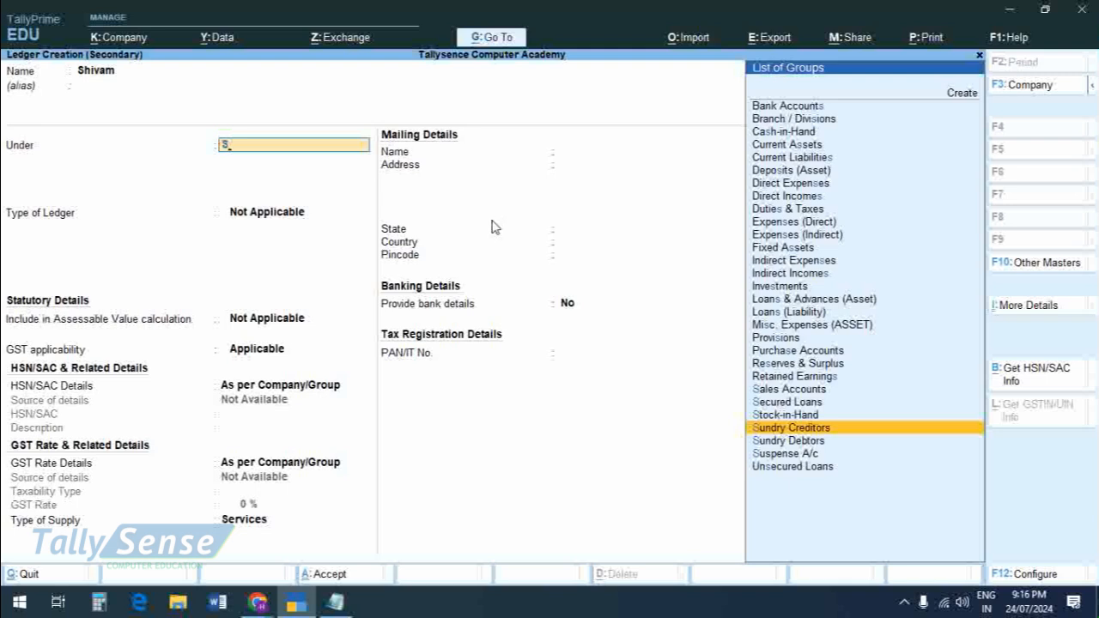
key(Return)
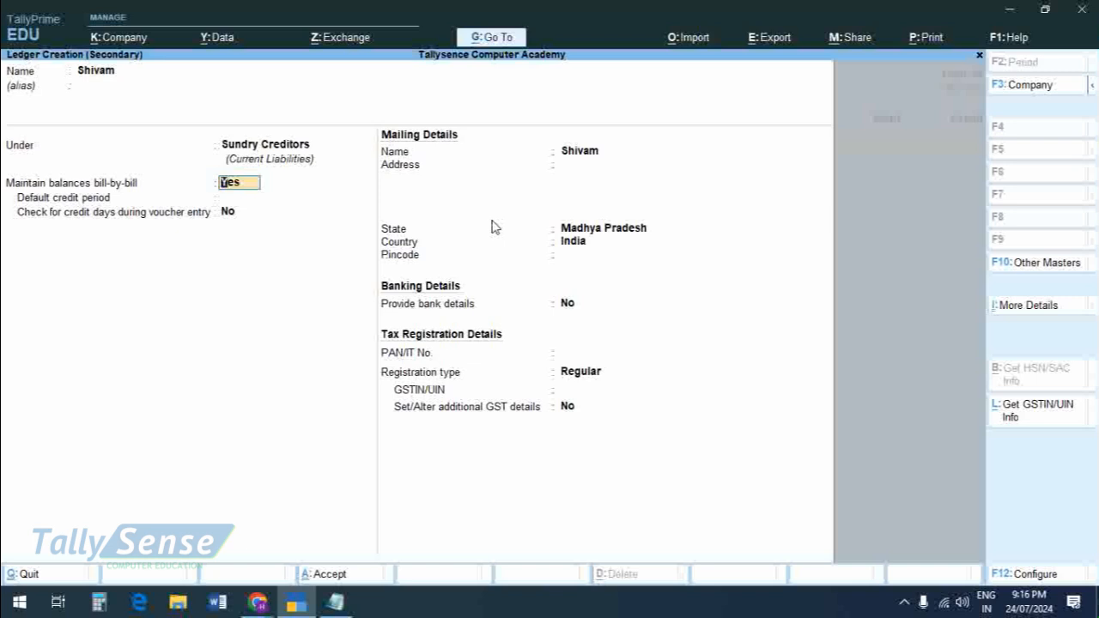
key(ctrl)
key(ctrl+a)
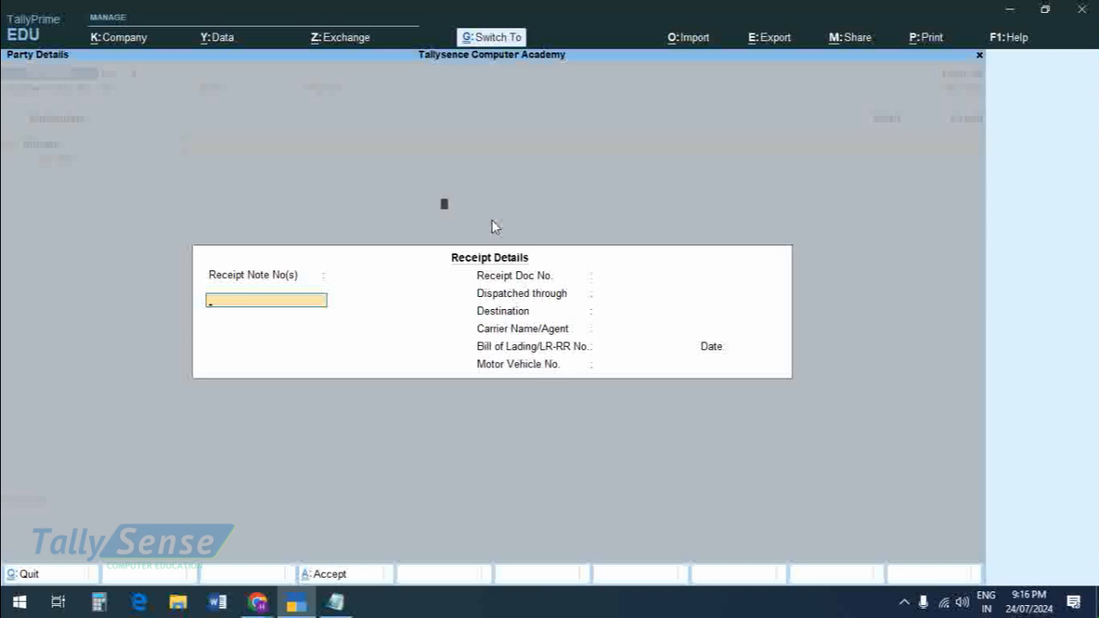
key(ctrl+a)
key(ctrl+a)
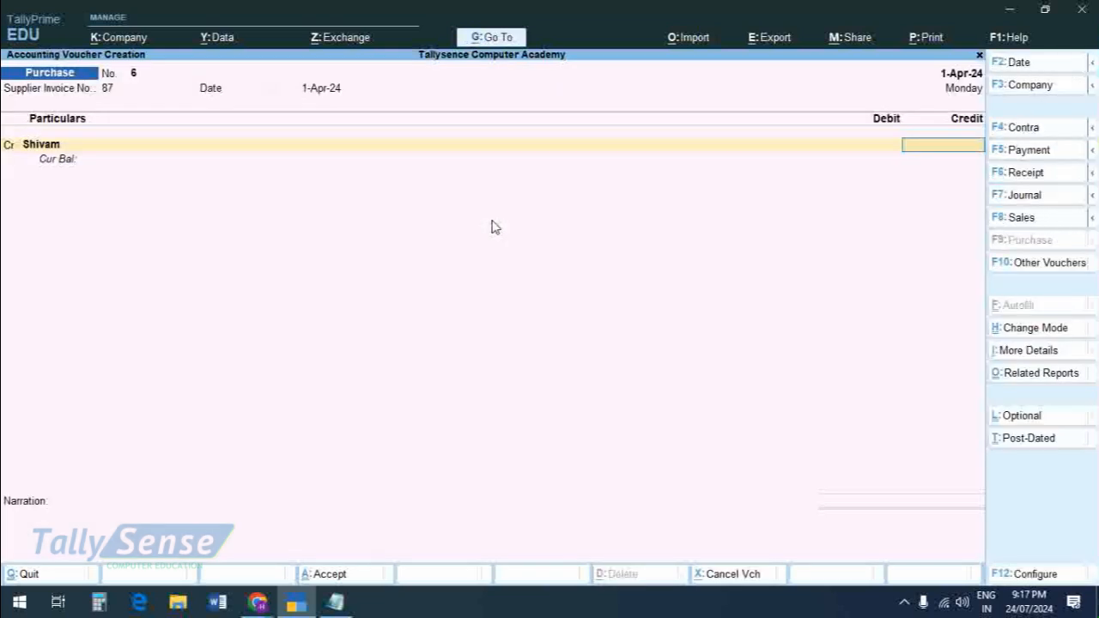
Step: Credit the supplier 20,000 as New Ref 87 and debit the Purchase ledger for the same amount
text(20000)
key(Return)
key(Return)
key(Return)
key(Return)
key(Return)
key(Return)
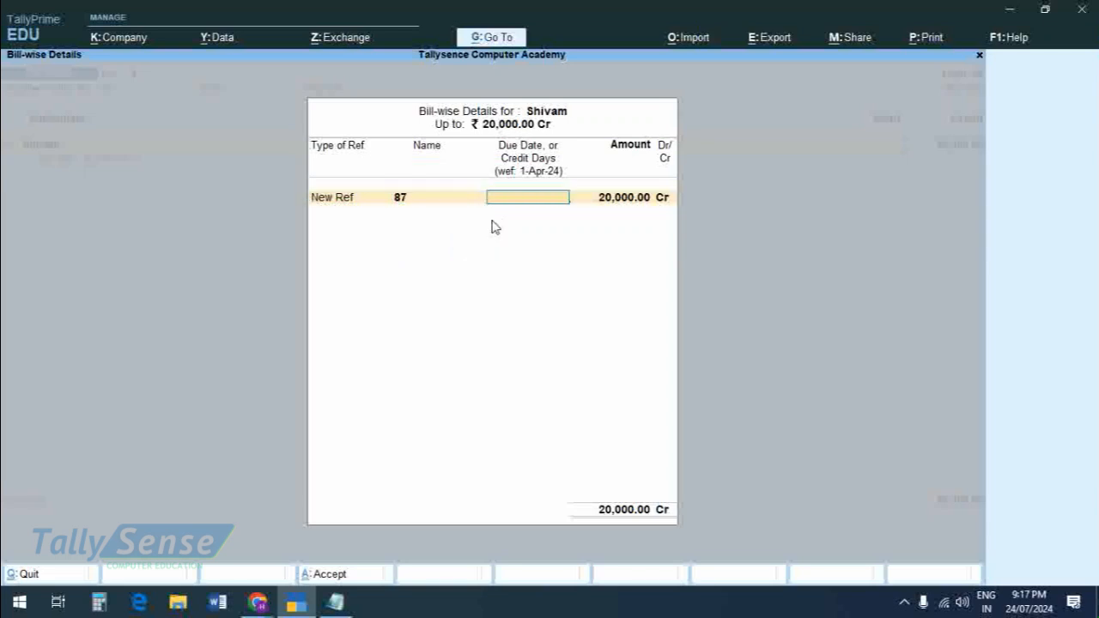
key(Return)
key(Return)
key(Return)
key(Return)
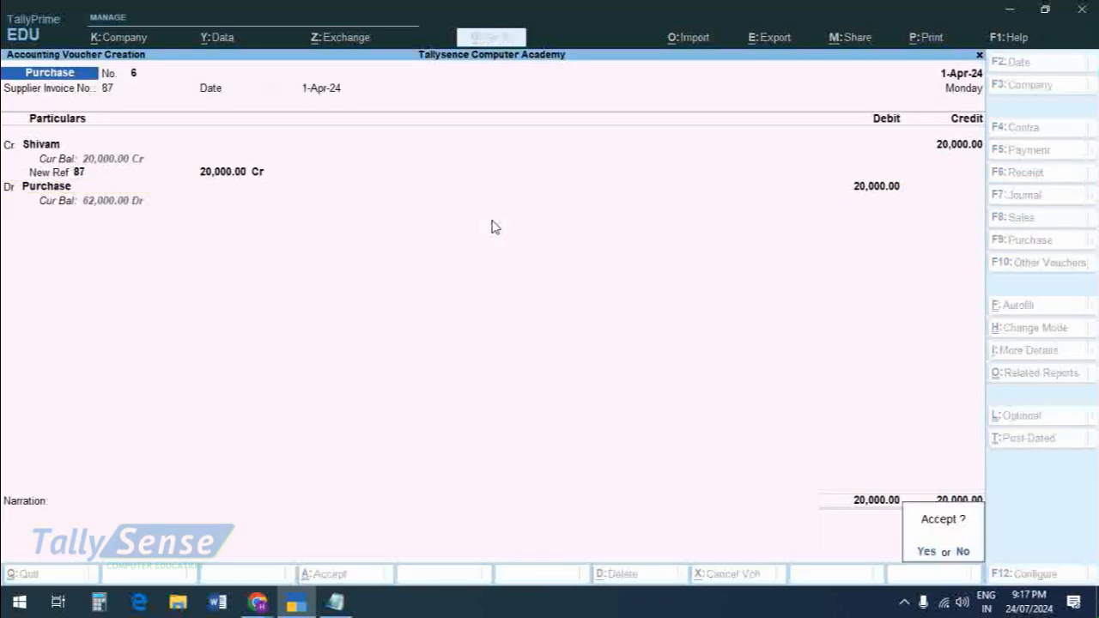
Step: Accept the purchase voucher, reopen the saved entry for review, and accept it again
key(Return)
key(Page_Up)
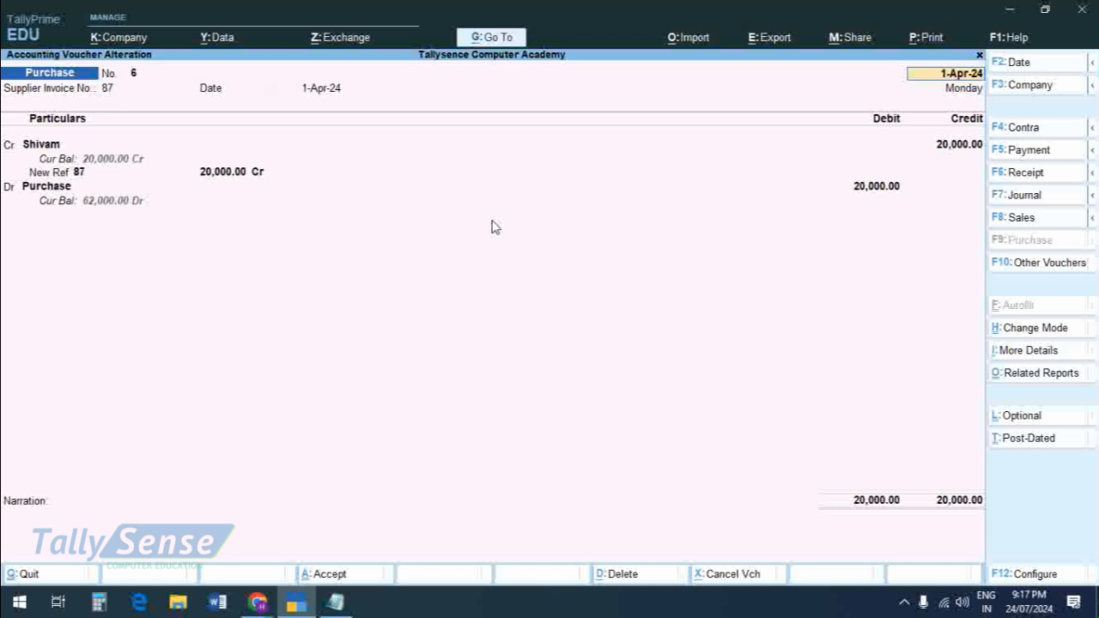
key(ctrl+a)
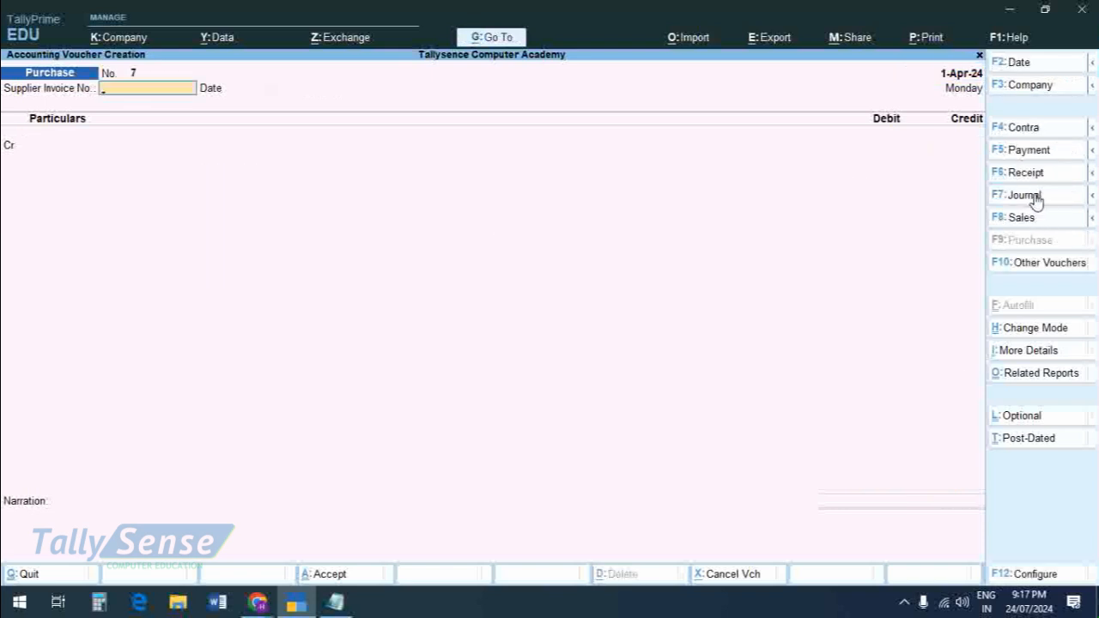
Step: Open a new journal voucher and choose the new supplier's ledger as the debit account
click(1034, 197)
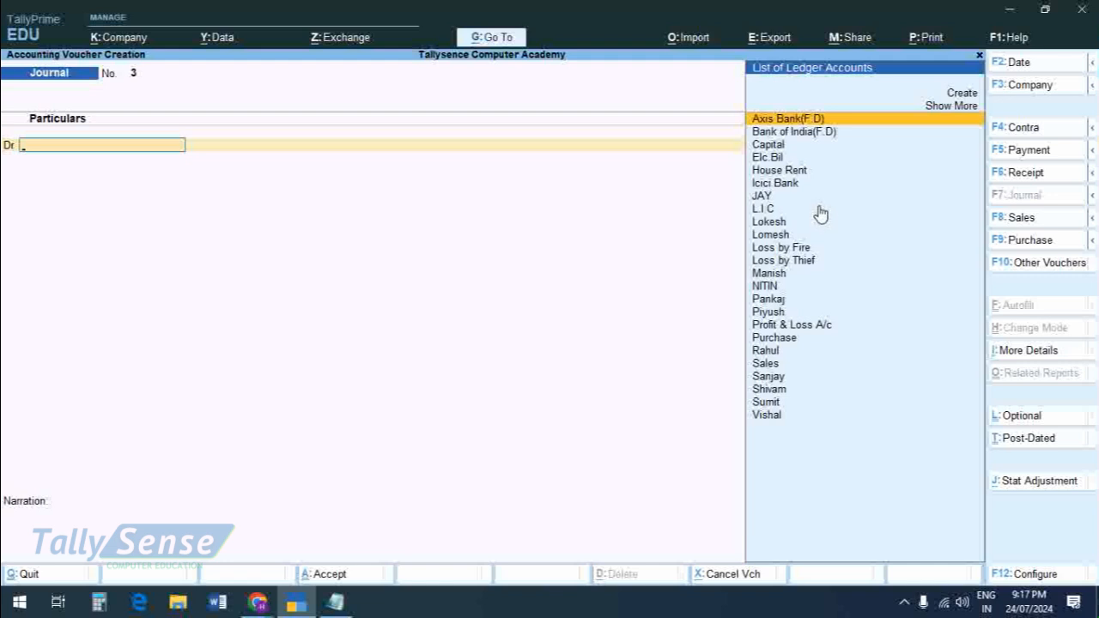
key(Down)
key(Down)
key(Down)
key(Down)
key(Down)
key(Down)
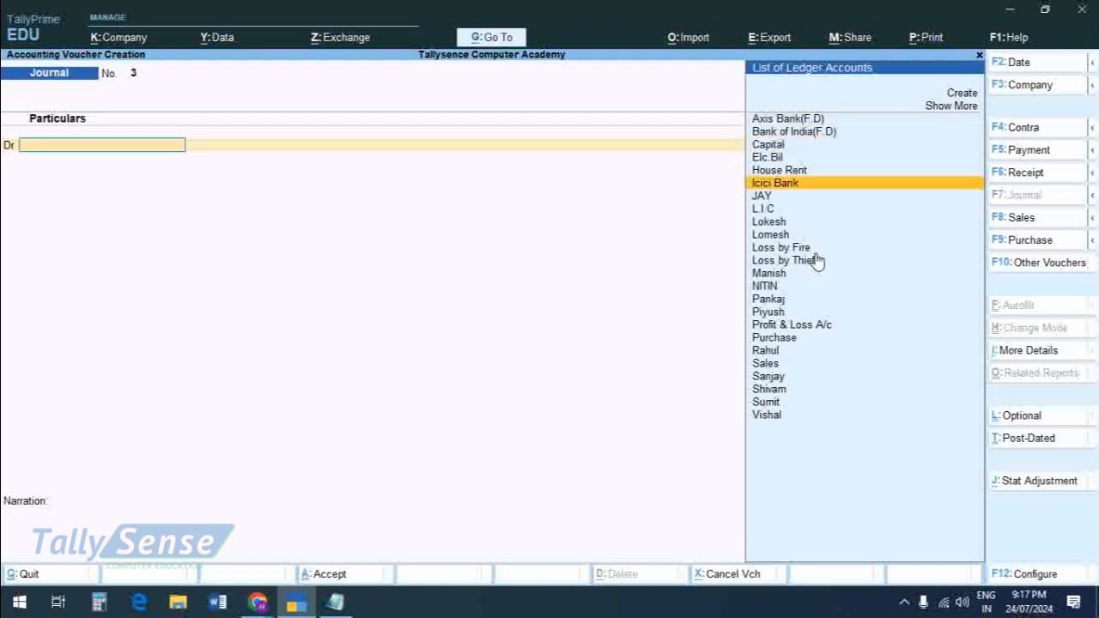
key(Down)
key(Down)
key(Down)
key(Down)
key(Down)
key(Down)
key(Down)
key(Down)
key(Down)
key(Down)
key(Down)
key(Down)
key(Down)
key(Down)
key(Down)
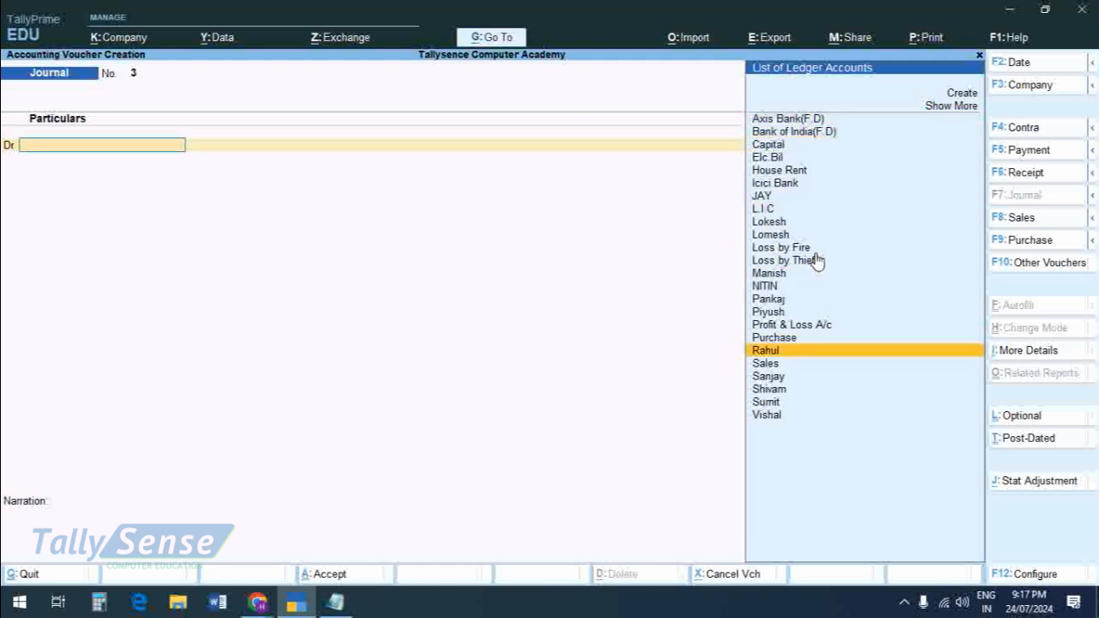
click(775, 389)
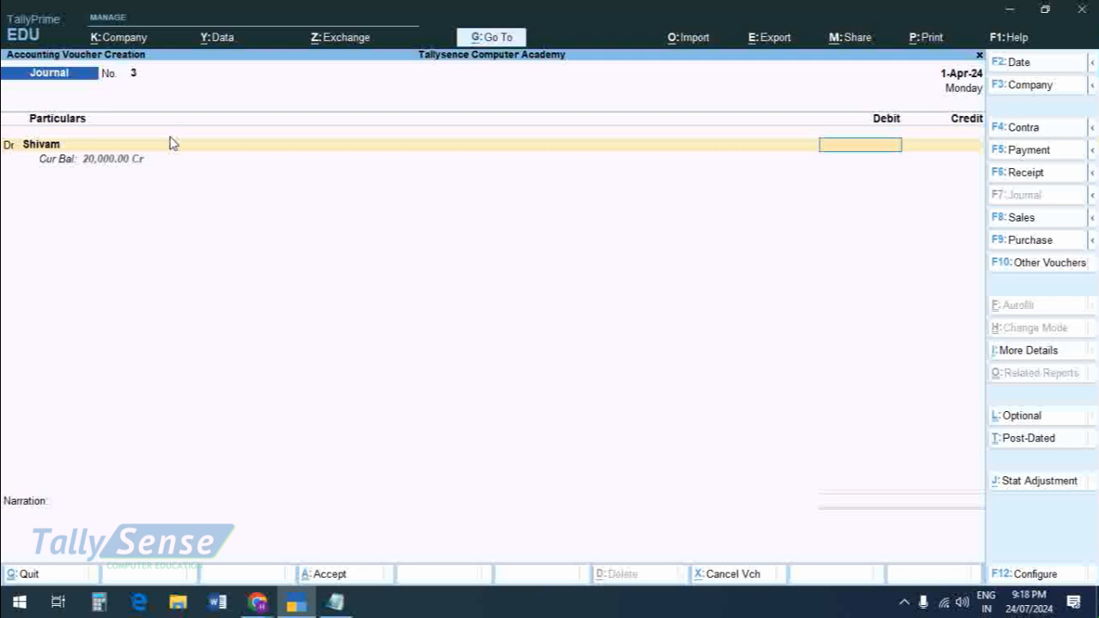
Step: Debit the supplier 2,000 in the journal and allocate it as Agst Ref to pending bill 87
text(2000)
click(184, 148)
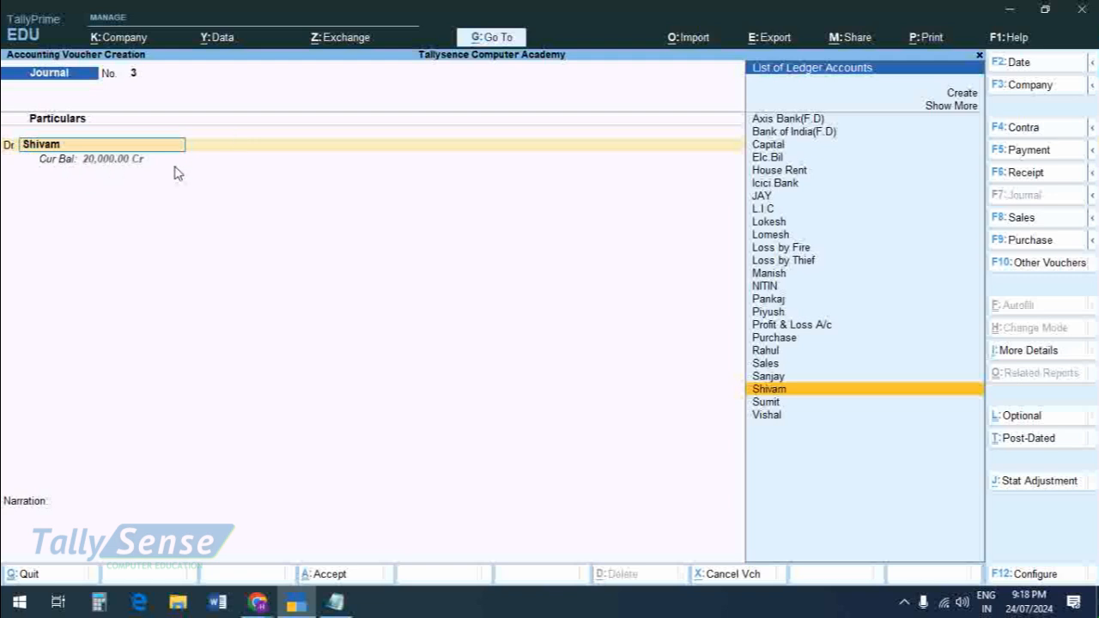
key(Return)
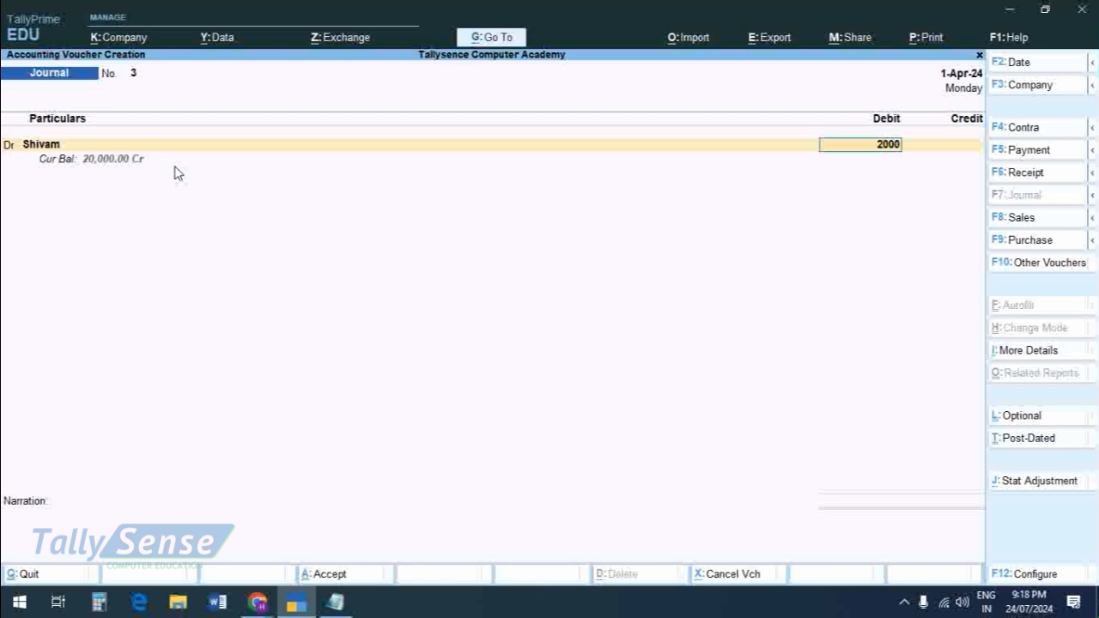
key(Return)
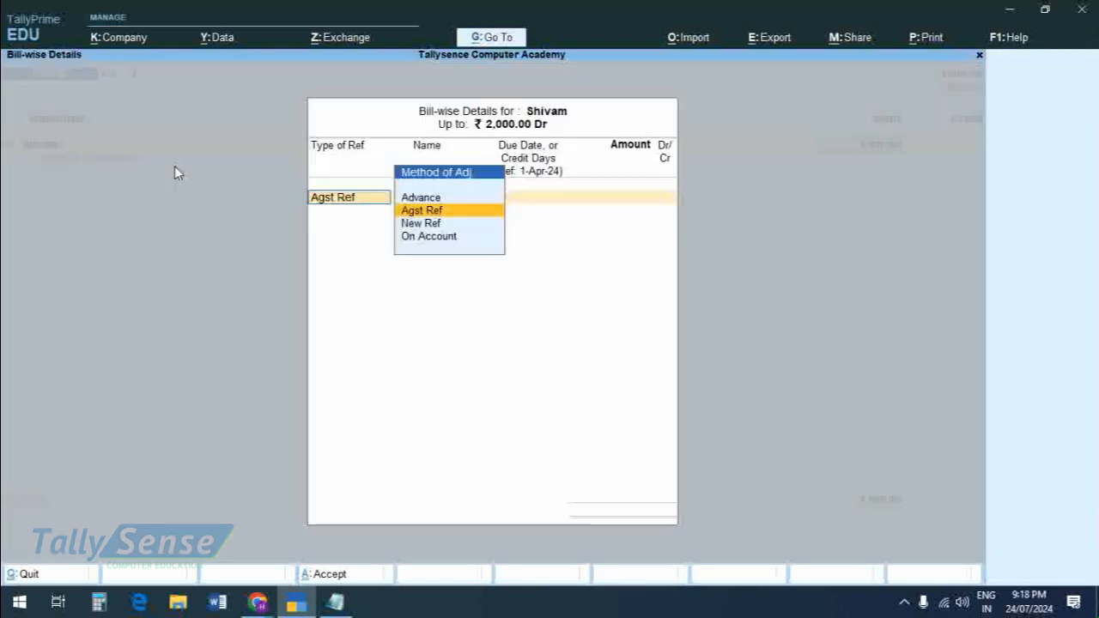
key(Return)
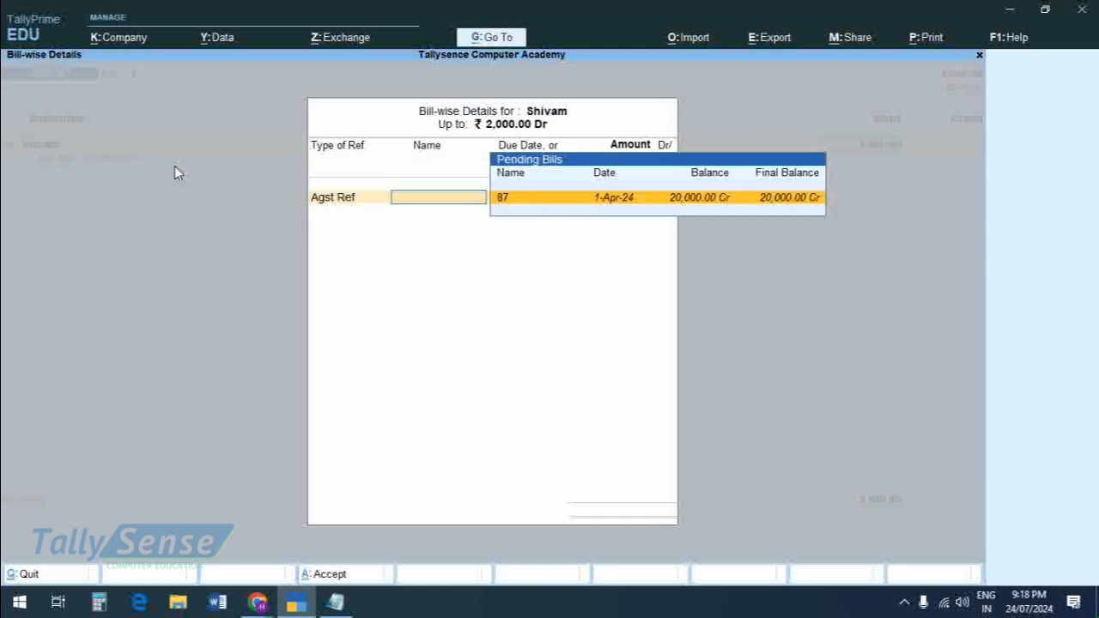
key(Return)
key(Return)
key(Return)
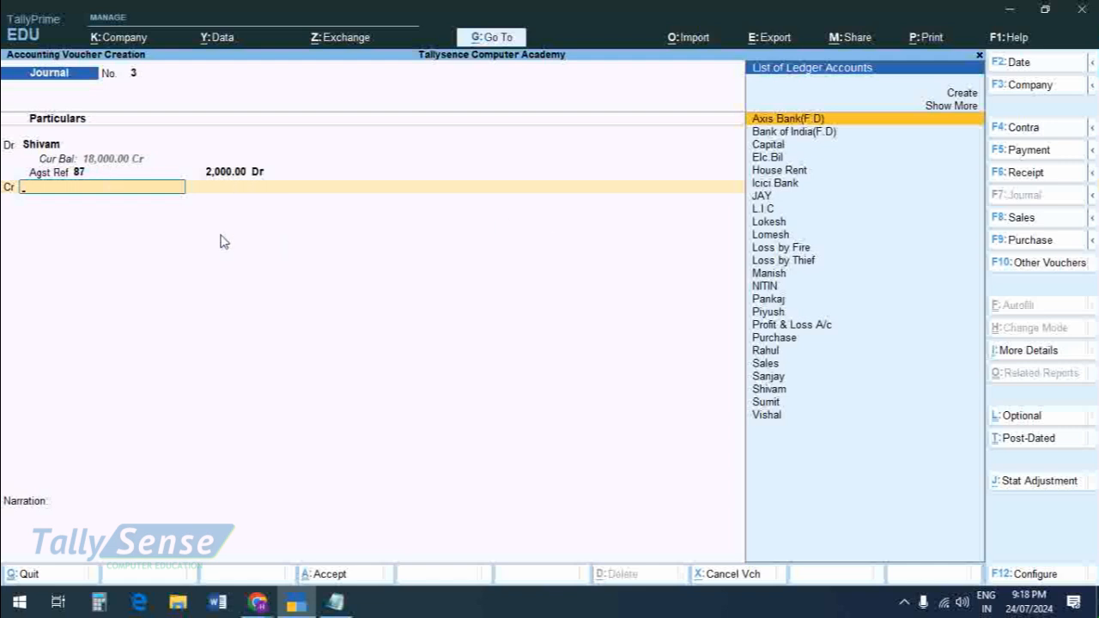
Step: Create a ledger named Purchase Return under Purchase Accounts for the journal's credit entry and save it
key(Up)
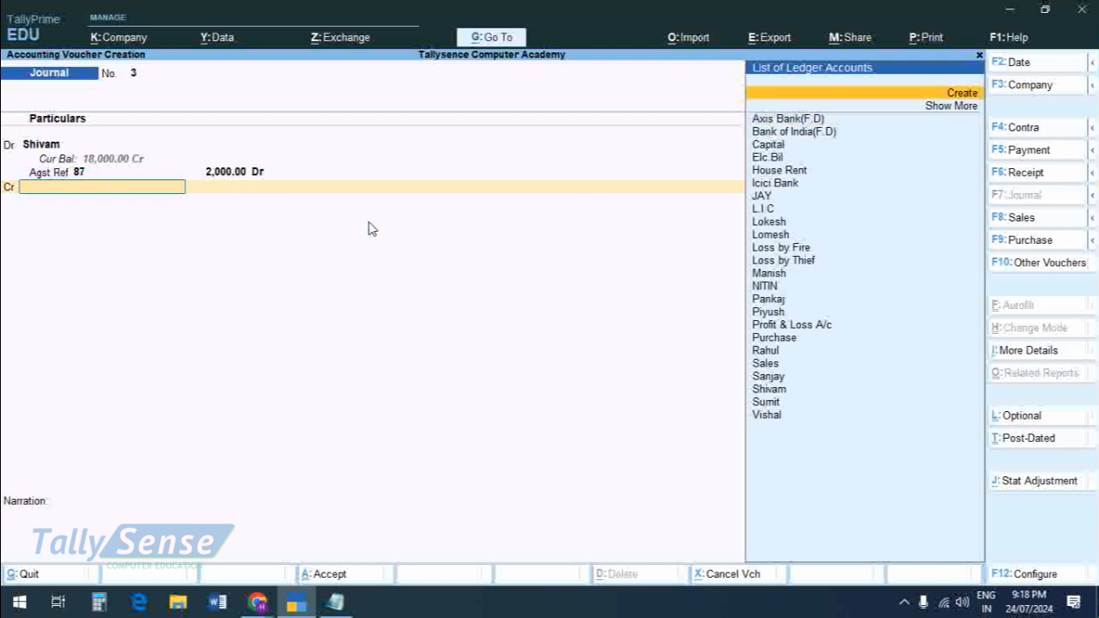
click(961, 95)
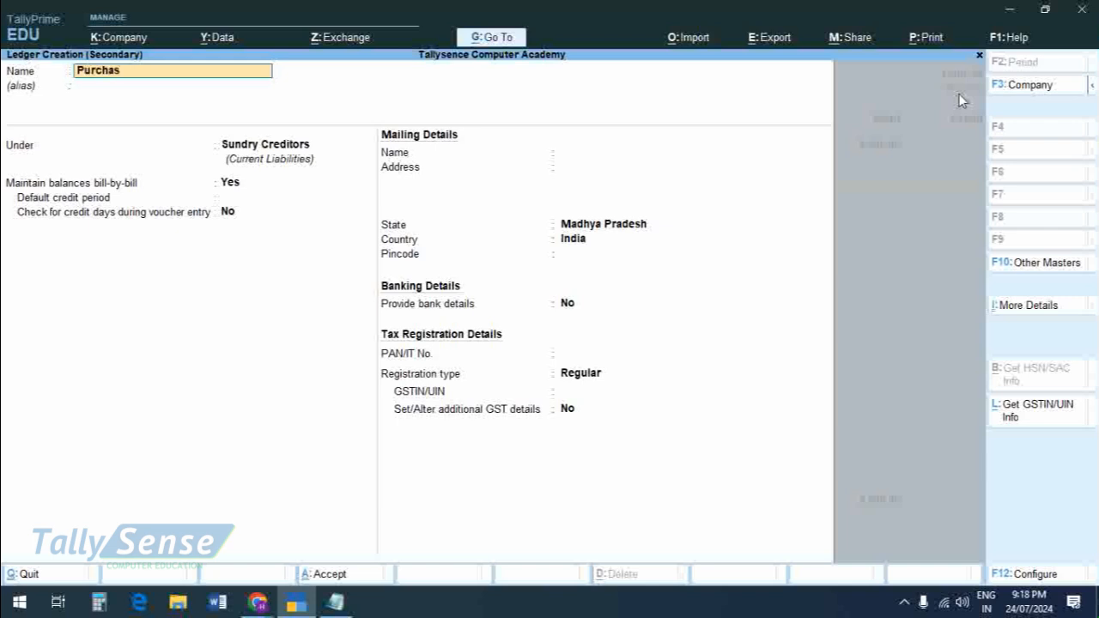
text(Purchase Return)
key(Return)
key(Return)
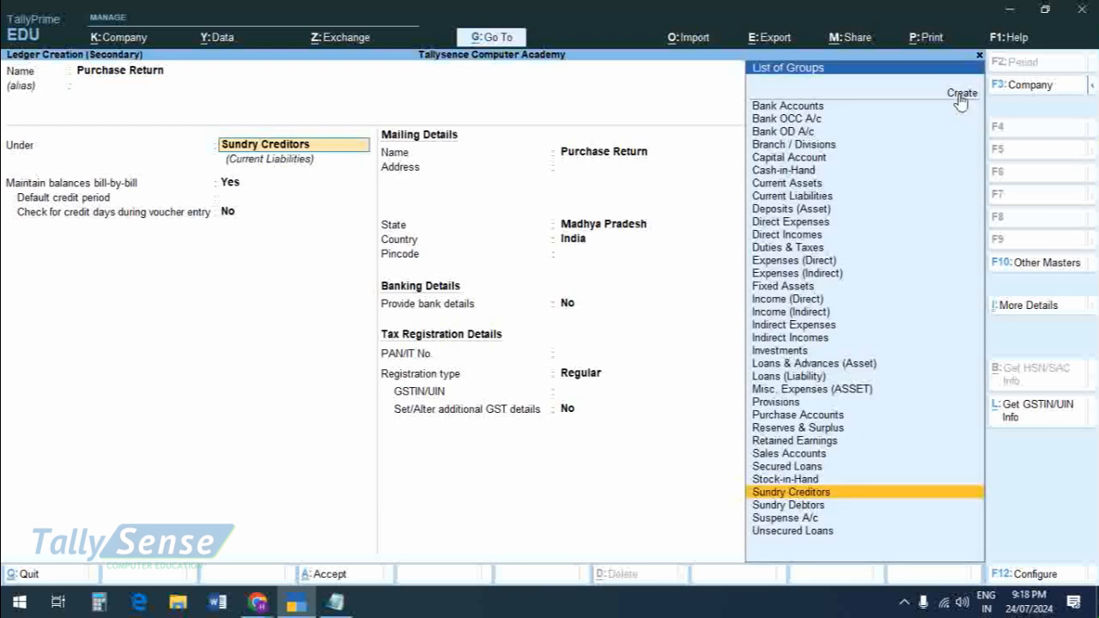
text(P)
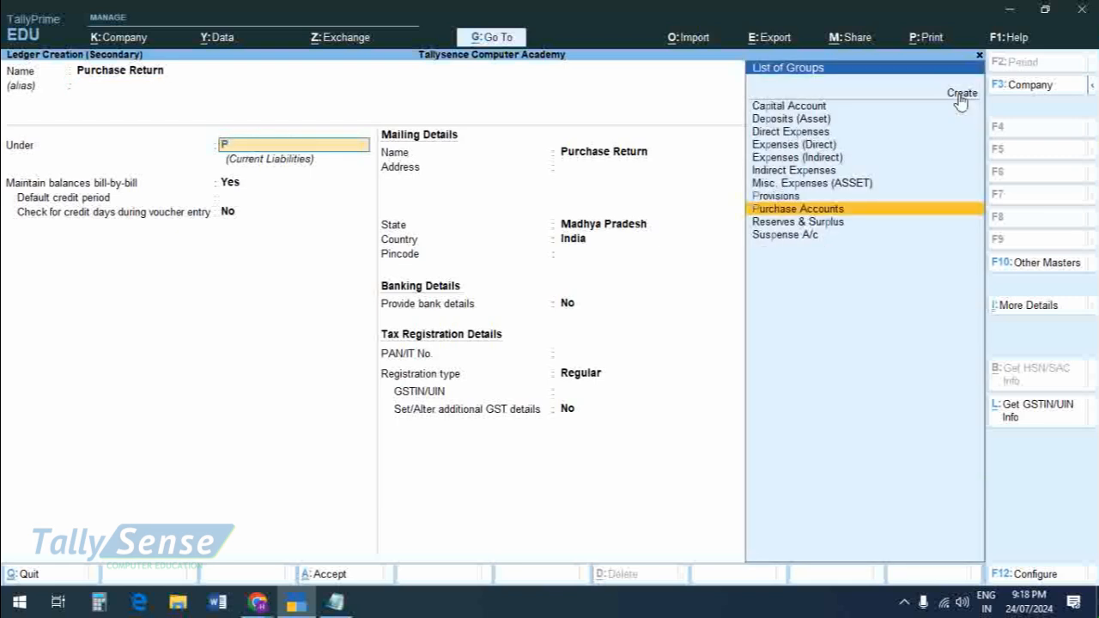
key(Return)
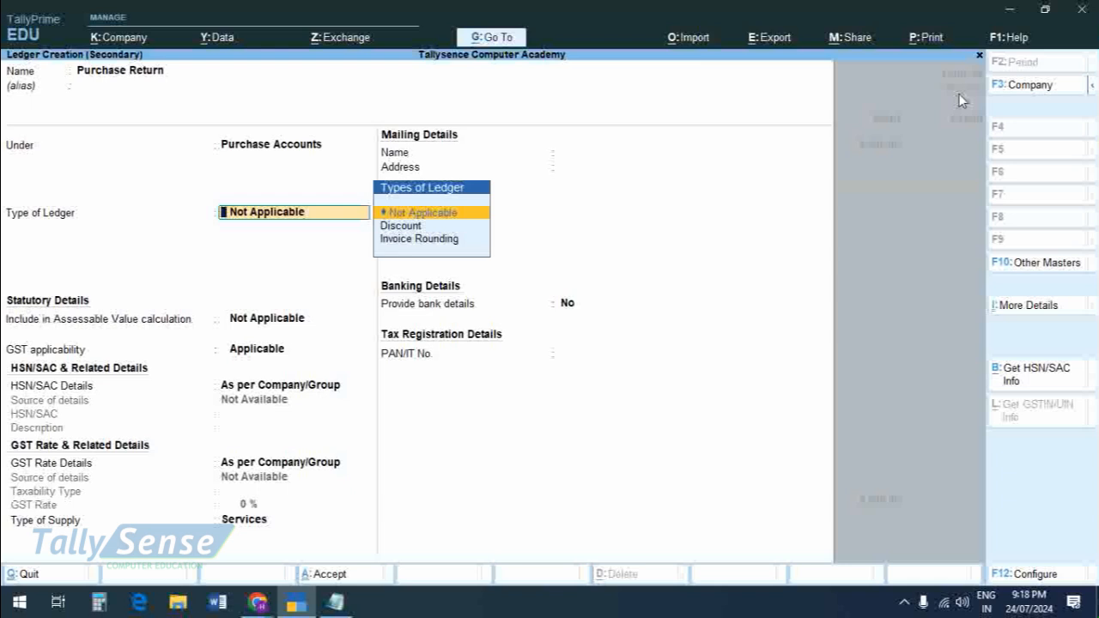
key(ctrl+a)
key(ctrl+a)
key(ctrl+a)
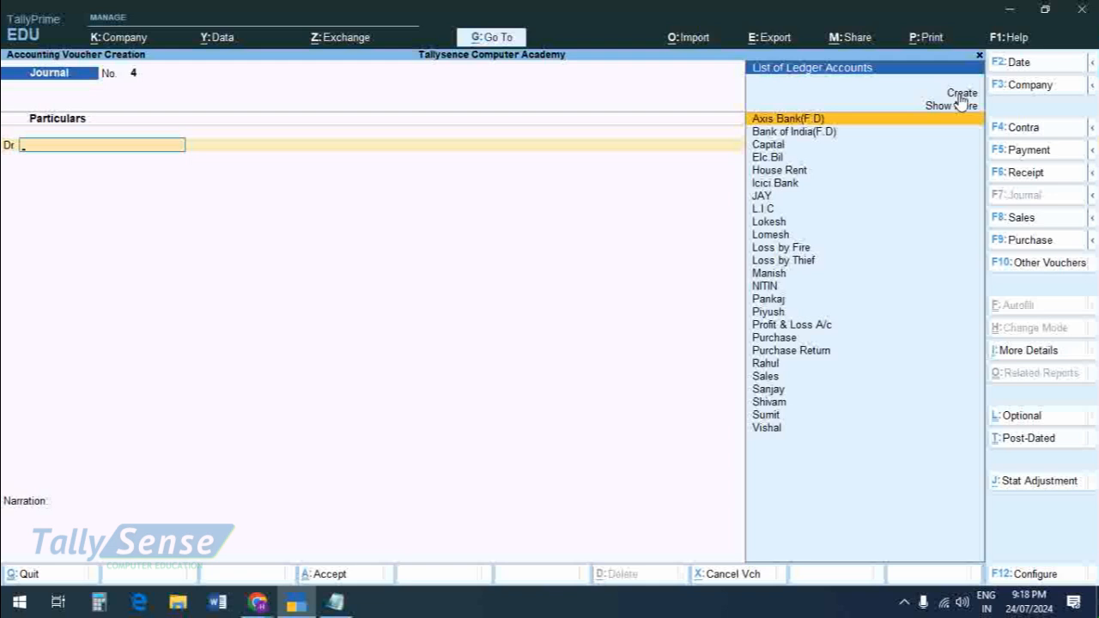
Step: Accept the journal voucher crediting Purchase Return 2,000, and look back at the saved purchase and journal vouchers
key(Page_Up)
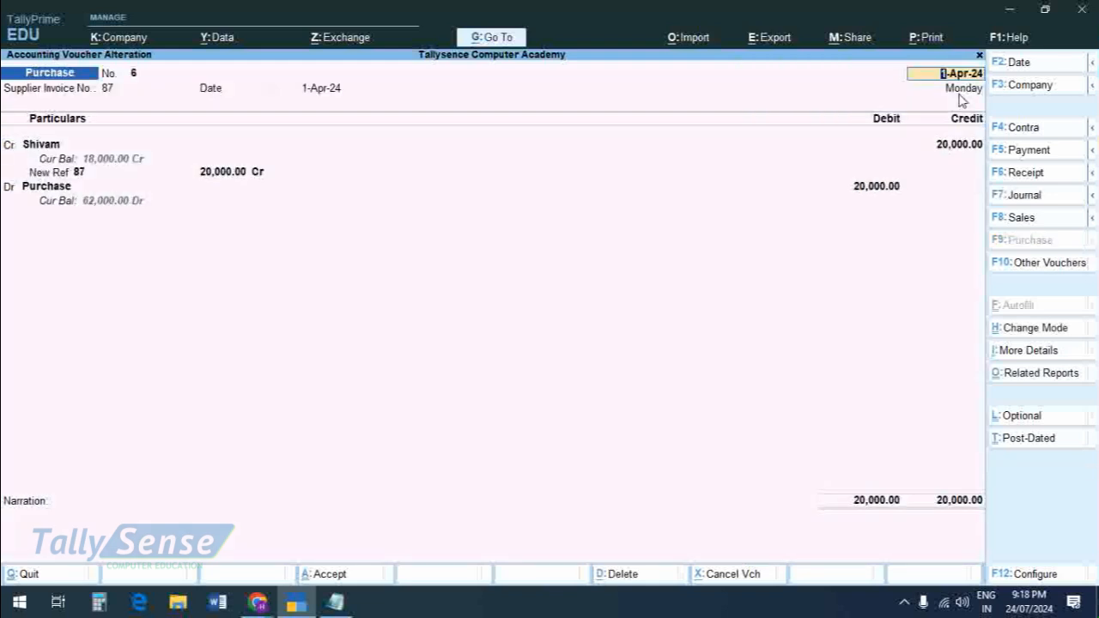
key(Page_Up)
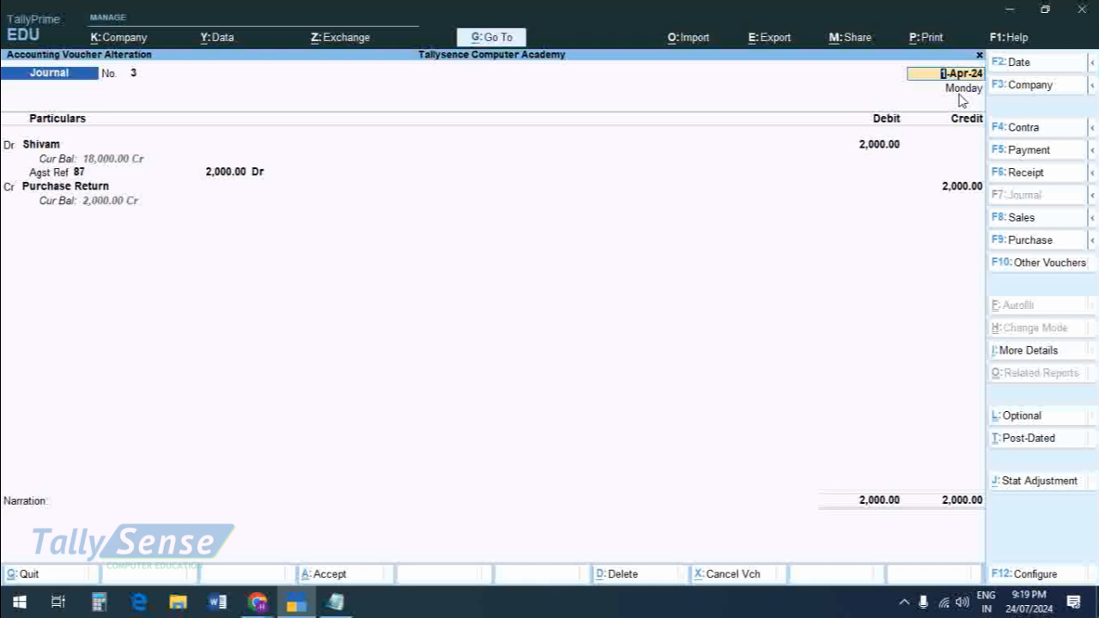
key(ctrl+a)
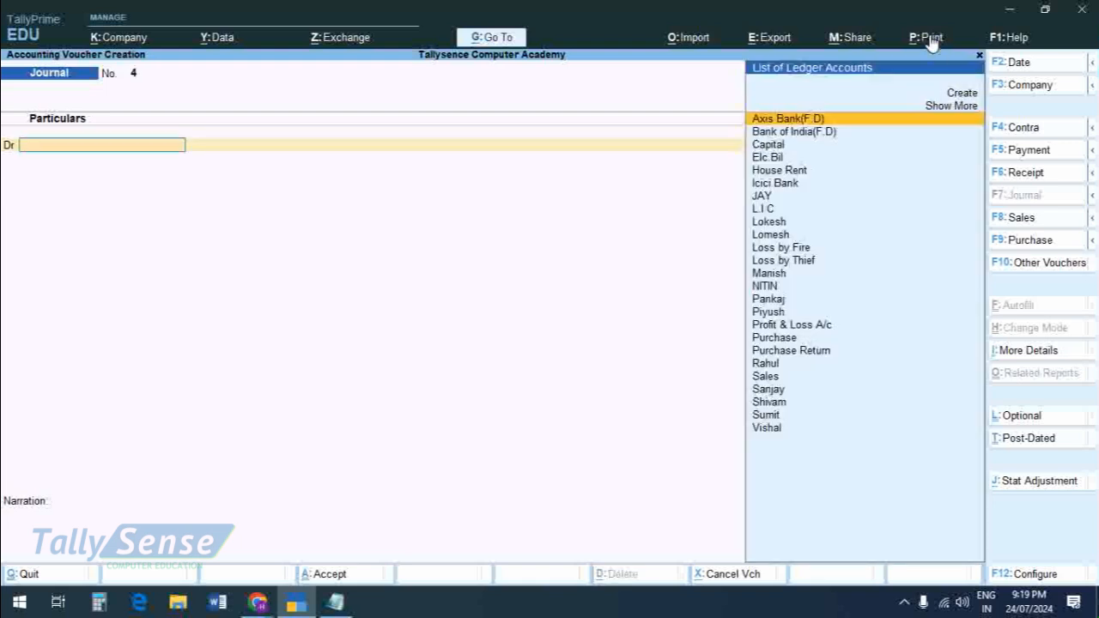
Step: In a new payment voucher, debit the purchase-return supplier 18,000 and allocate it as Agst Ref to bill 87
click(1022, 154)
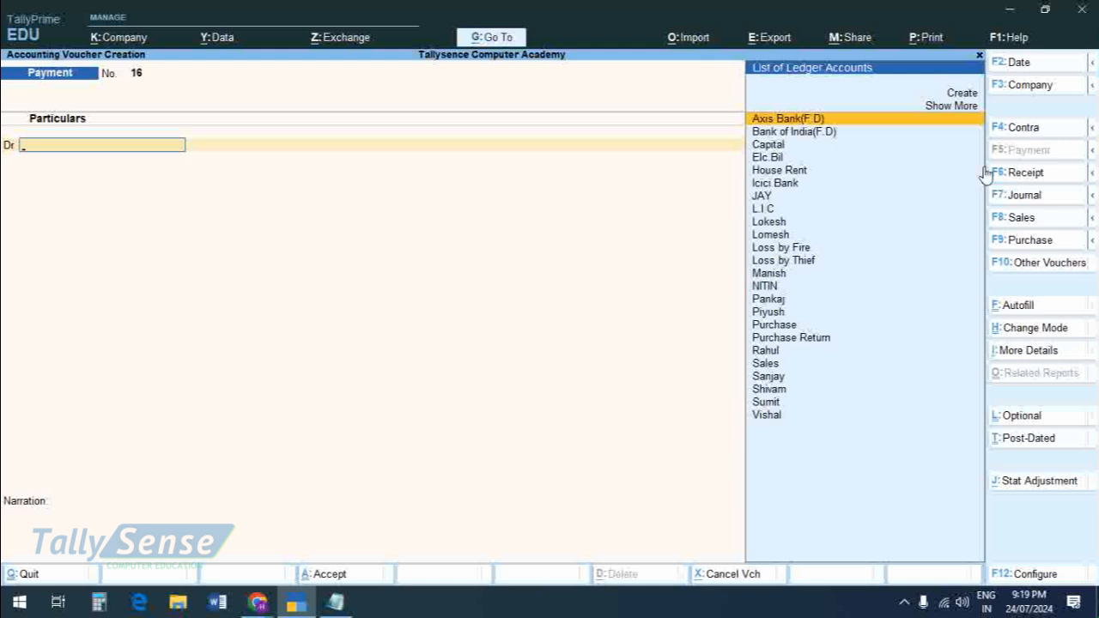
text(Shi)
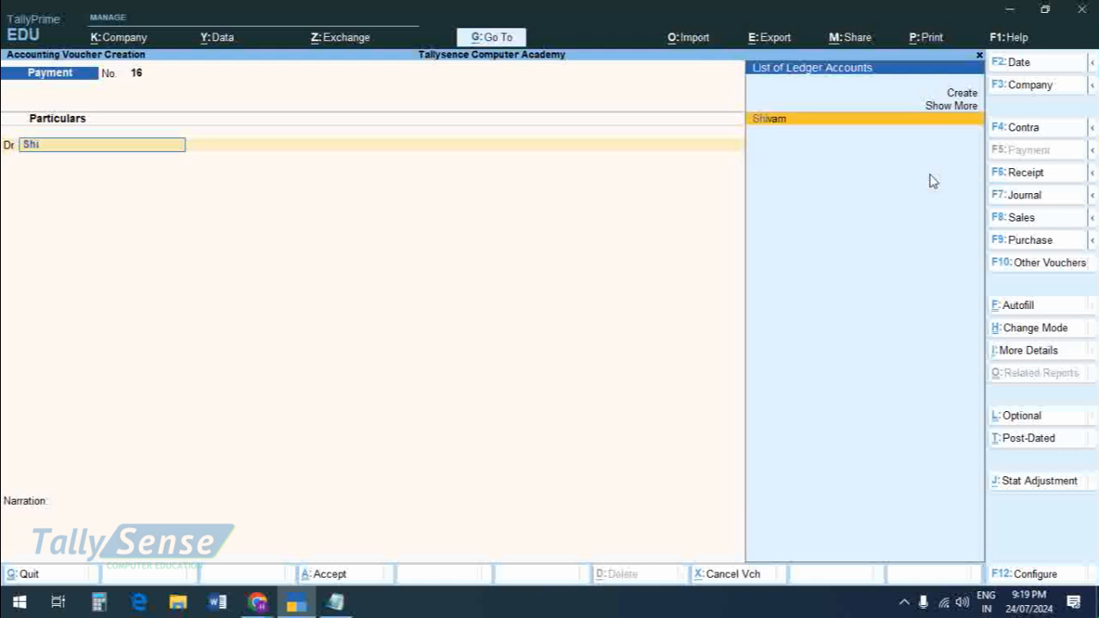
key(Return)
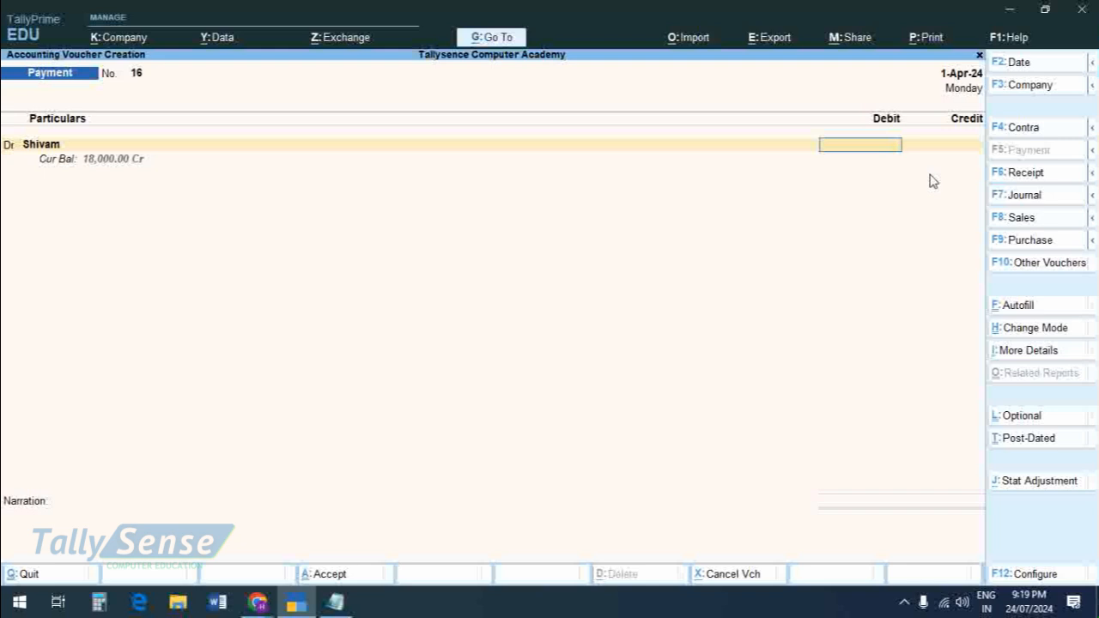
text(18000)
key(Return)
key(Return)
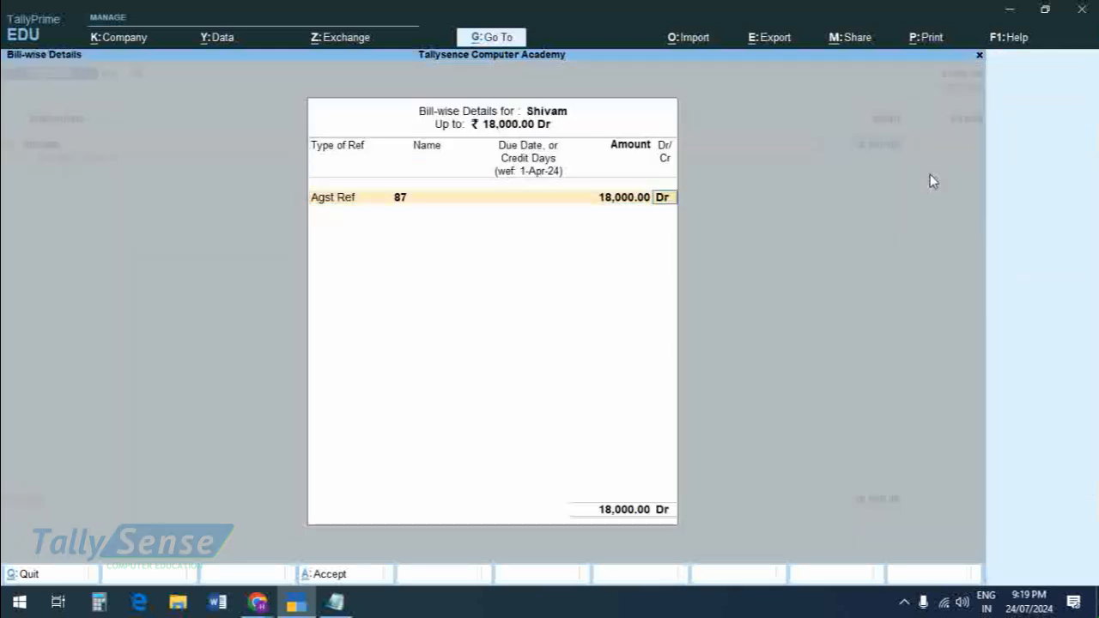
key(Return)
Step: Credit Cash 18,000 in the payment voucher, accept it, and leave voucher entry
key(Return)
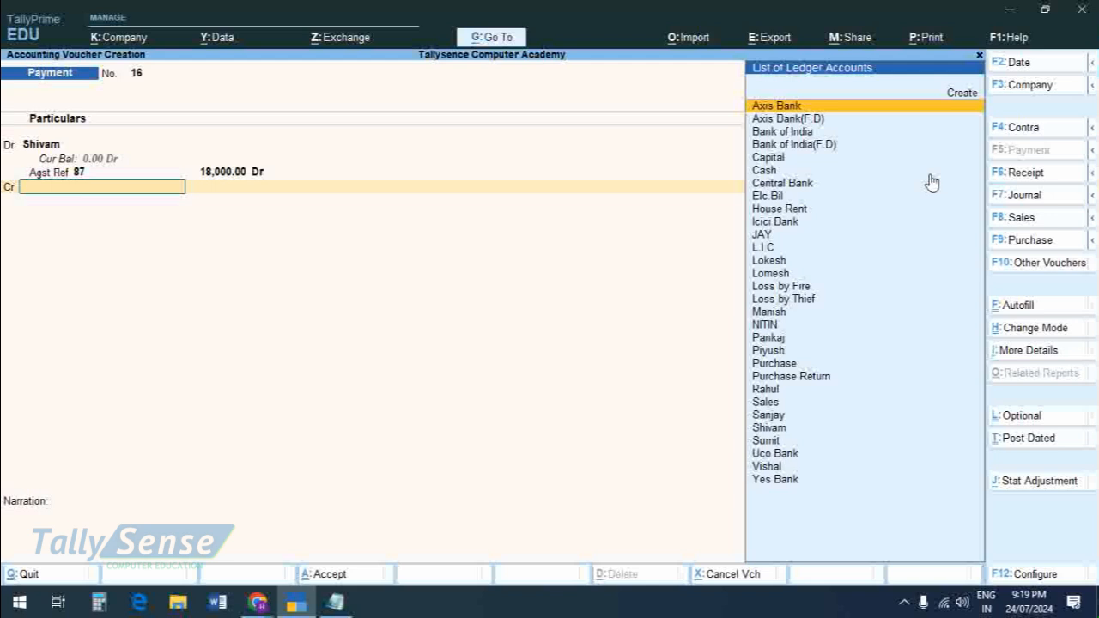
text(cash)
key(Return)
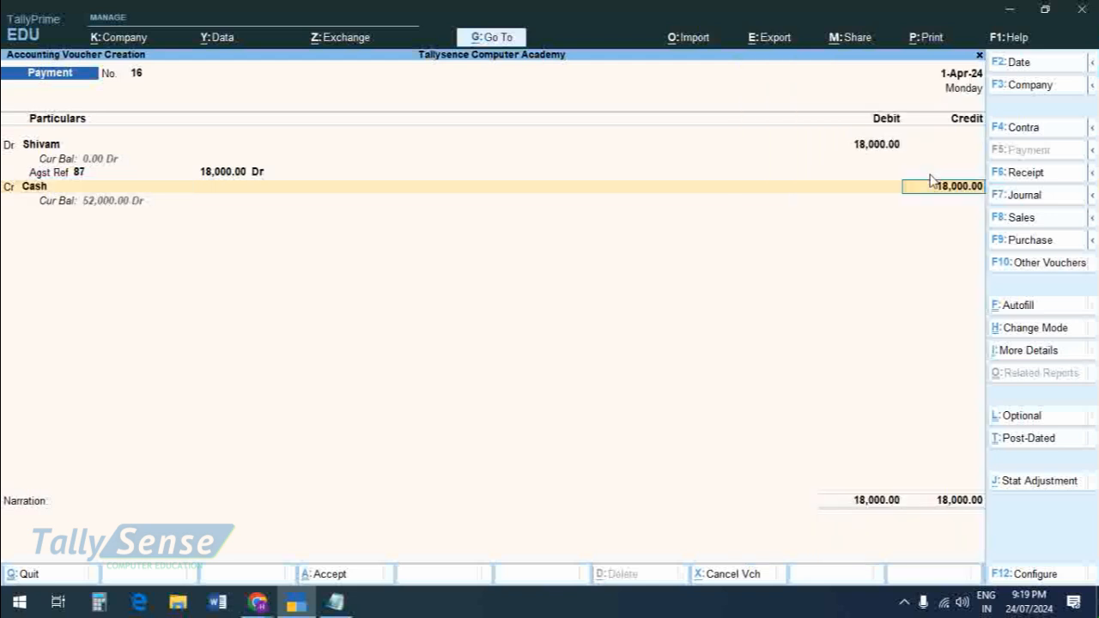
key(ctrl)
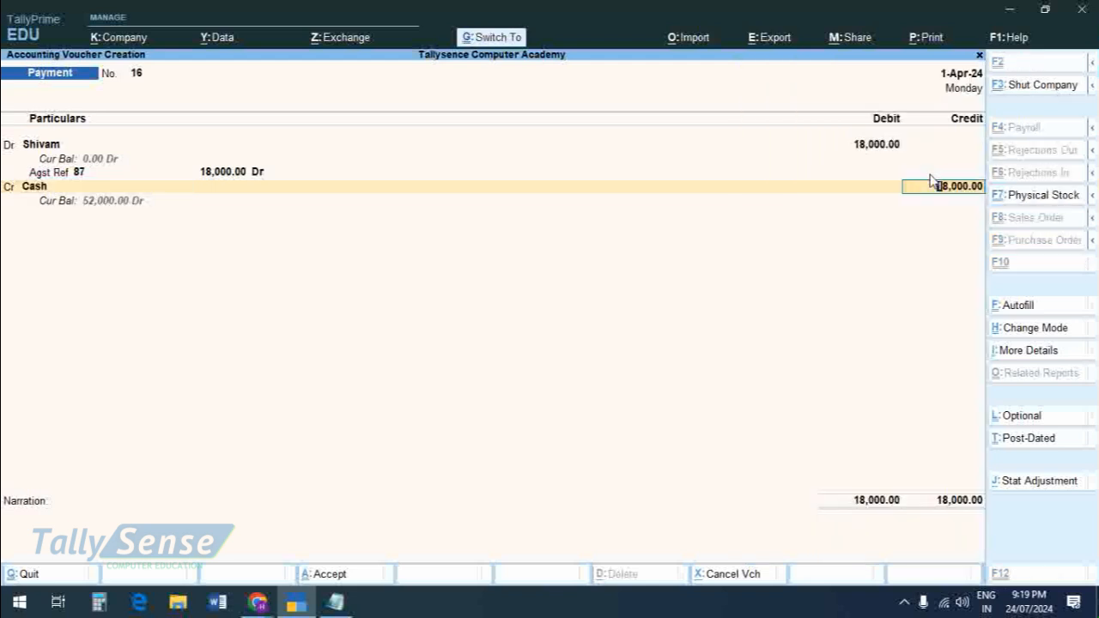
key(ctrl+a)
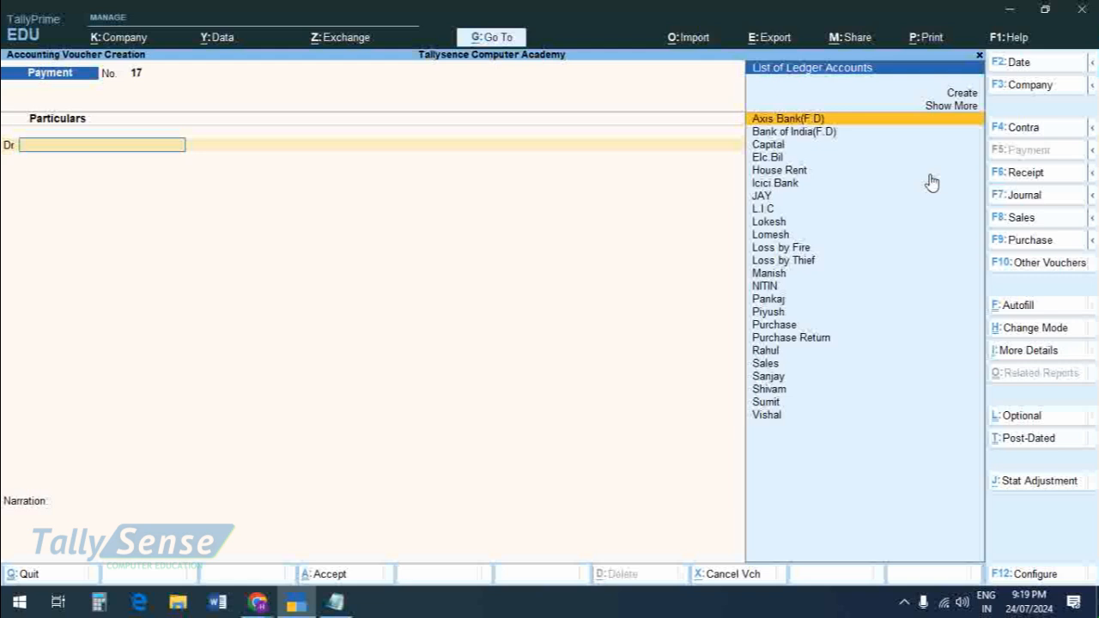
key(Escape)
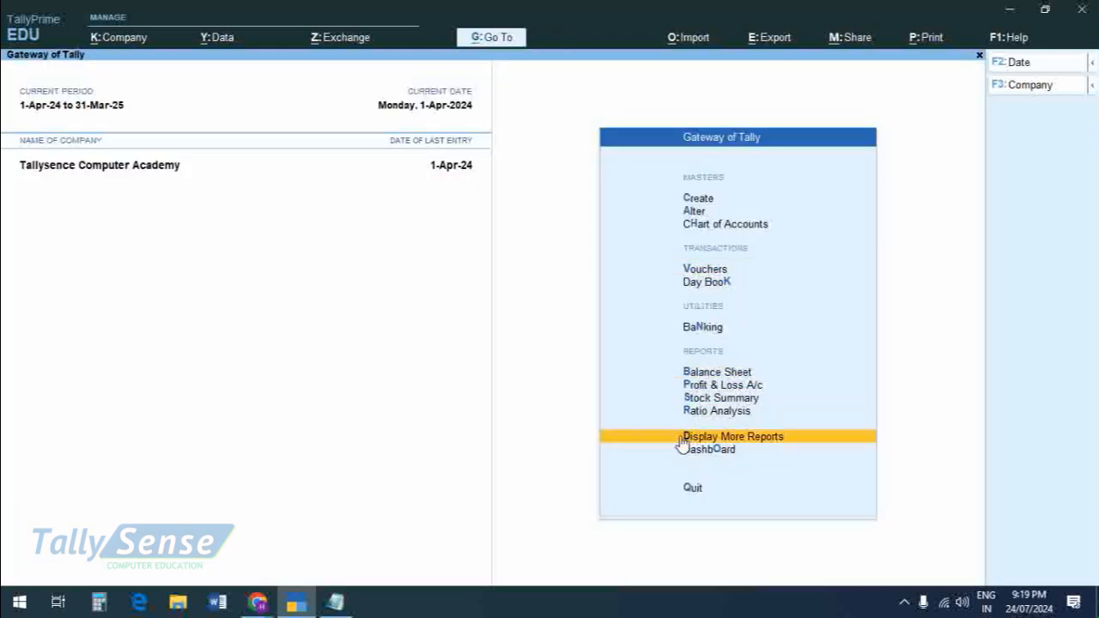
Step: Open the Ledger report from Account Books to choose a ledger for viewing
click(731, 441)
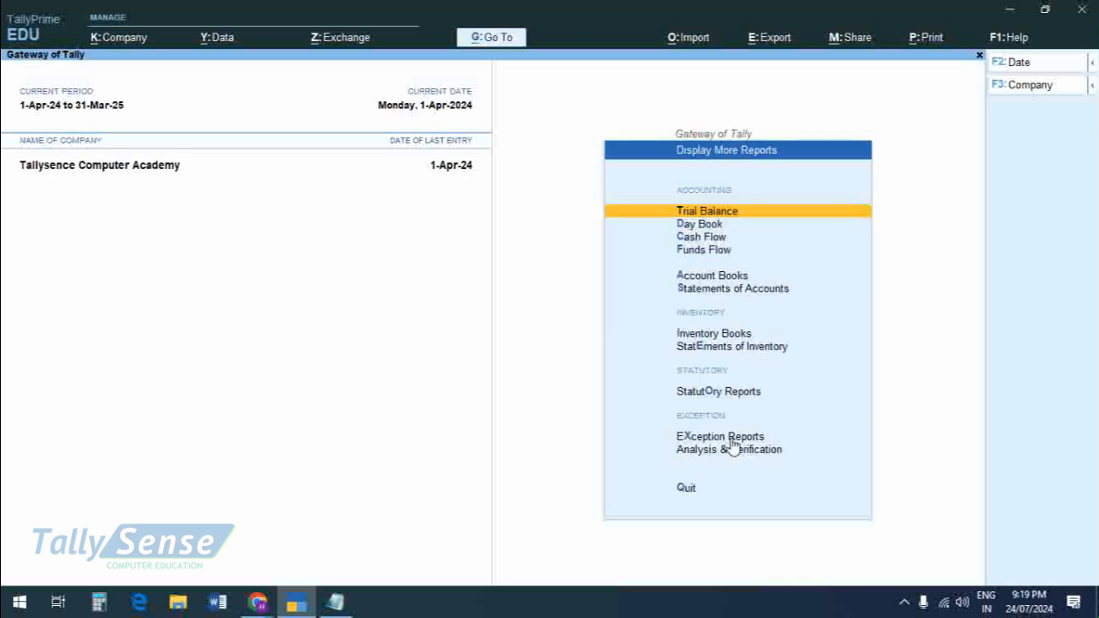
key(Down)
key(Down)
key(Down)
key(Down)
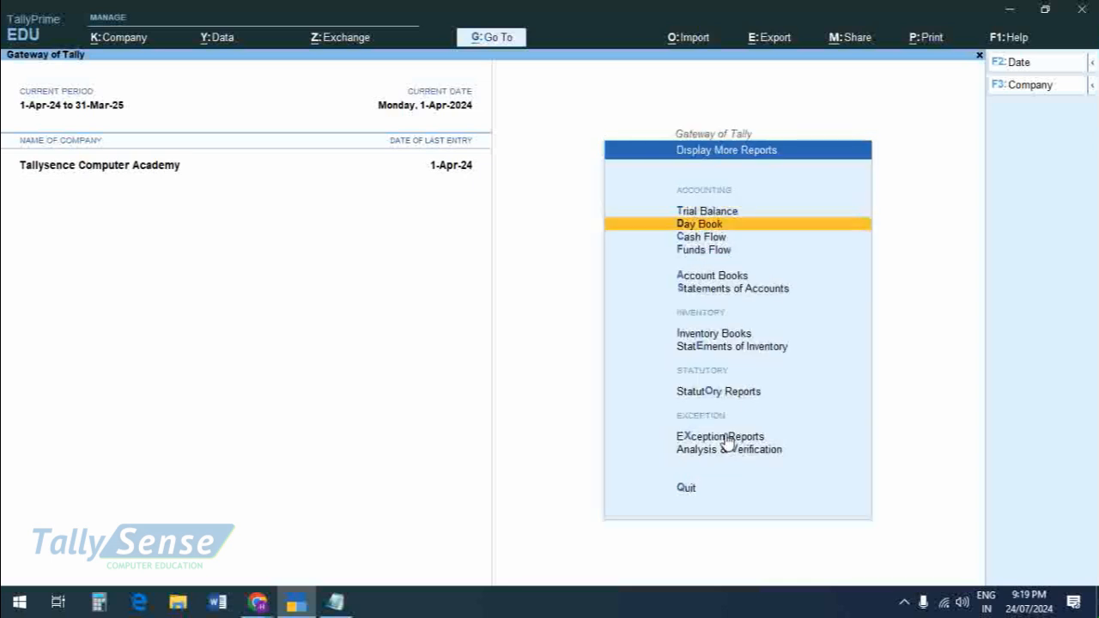
click(716, 283)
key(Down)
key(Down)
key(Down)
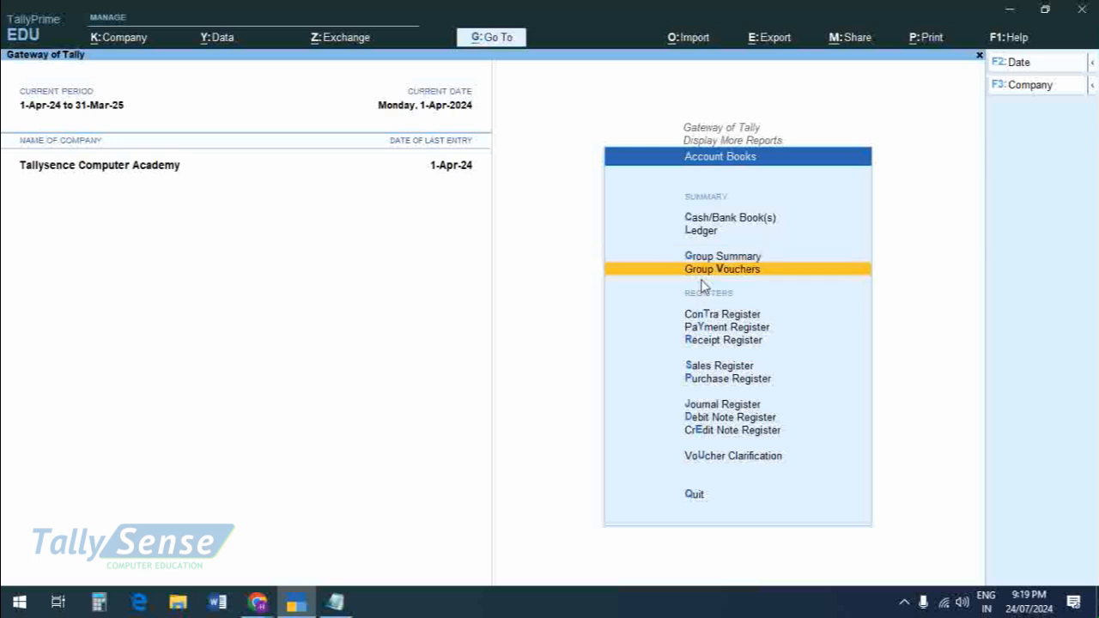
key(Up)
key(Up)
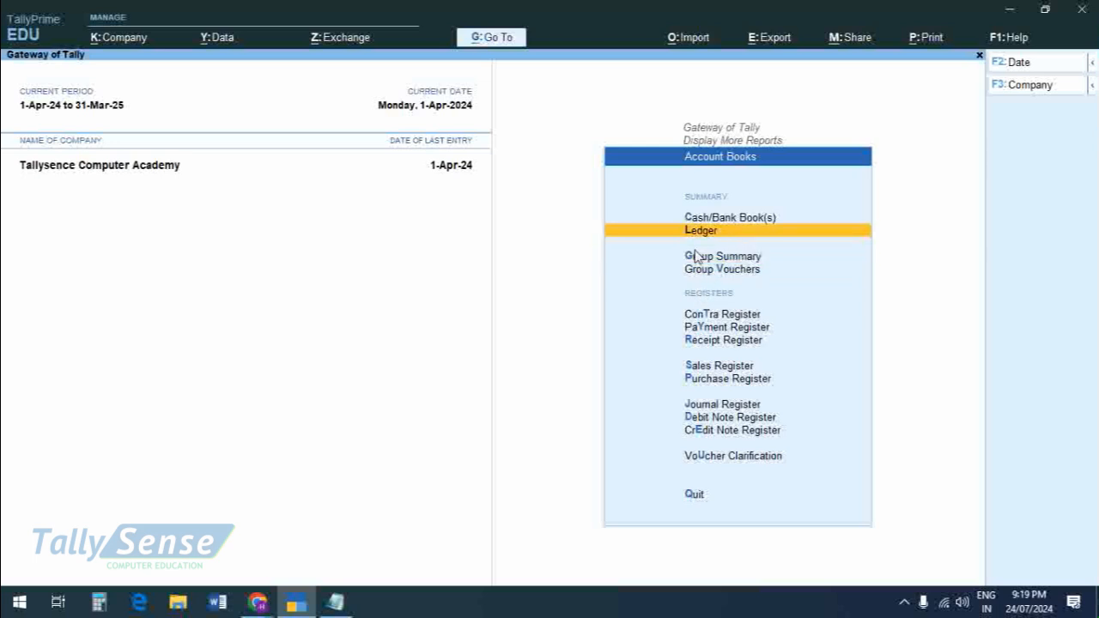
click(710, 240)
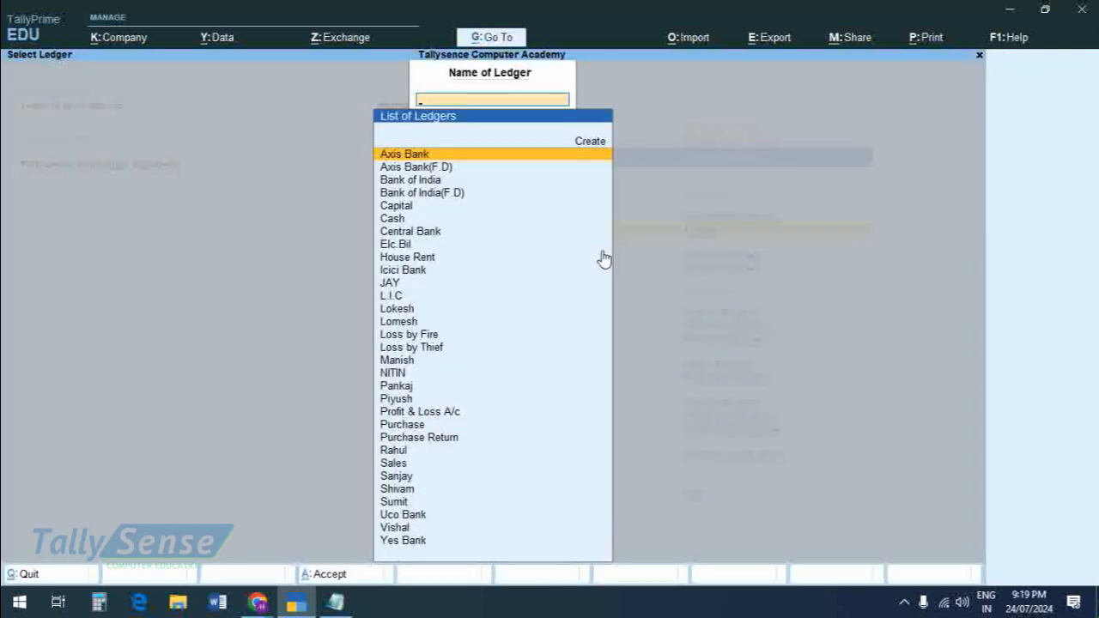
Step: Display the supplier's ledger, examine its purchase, return and payment entries, and go back to the Gateway of Tally
text(s)
key(Down)
key(Down)
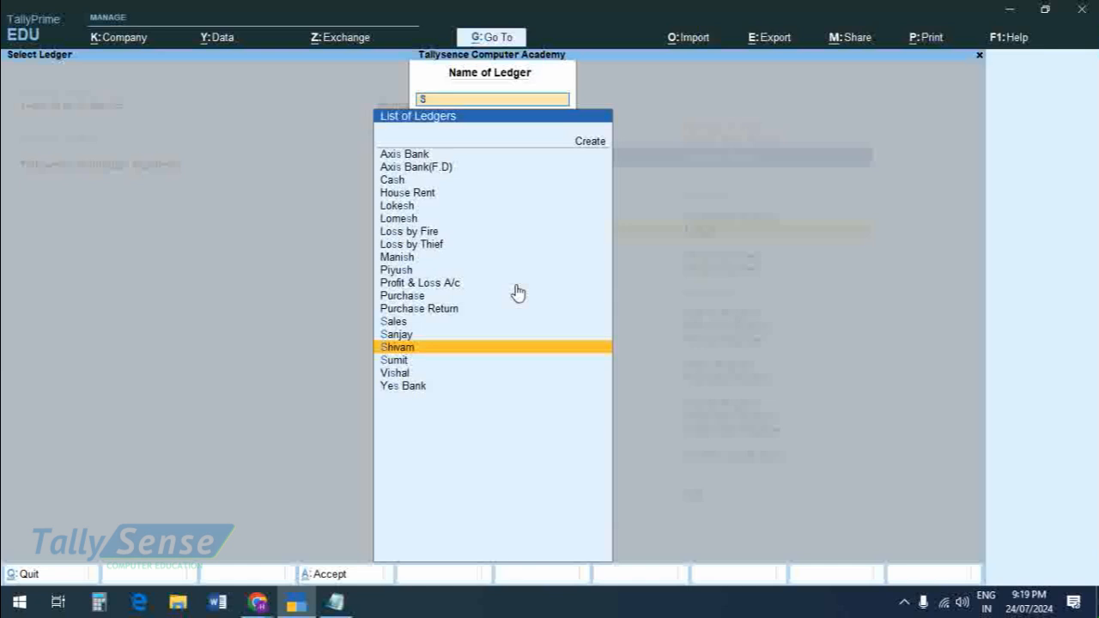
click(404, 351)
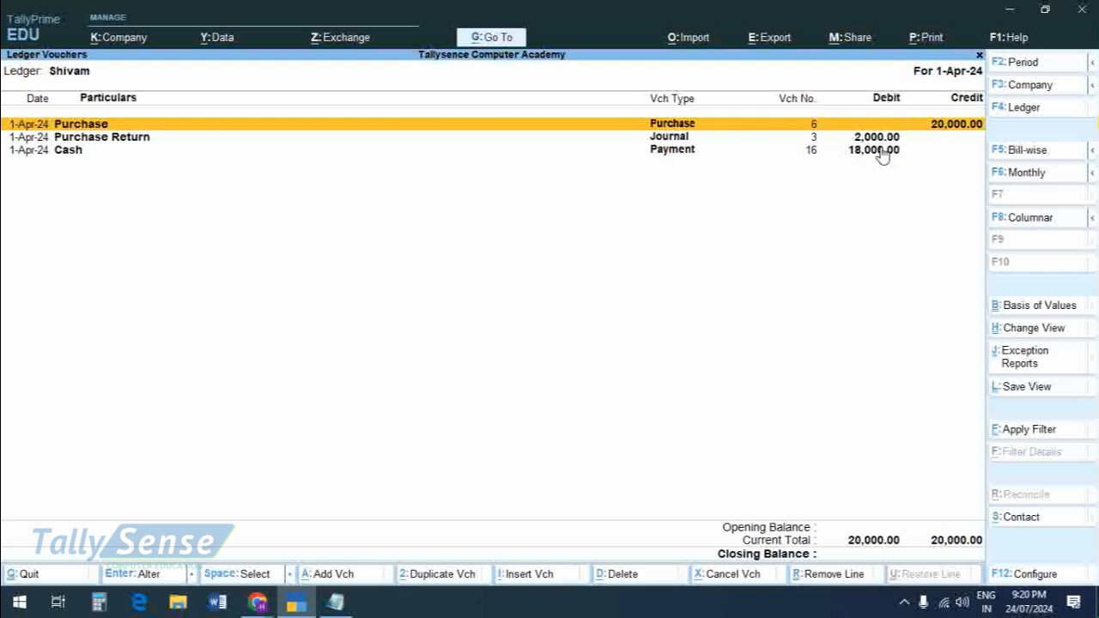
key(F4)
key(Escape)
key(Escape)
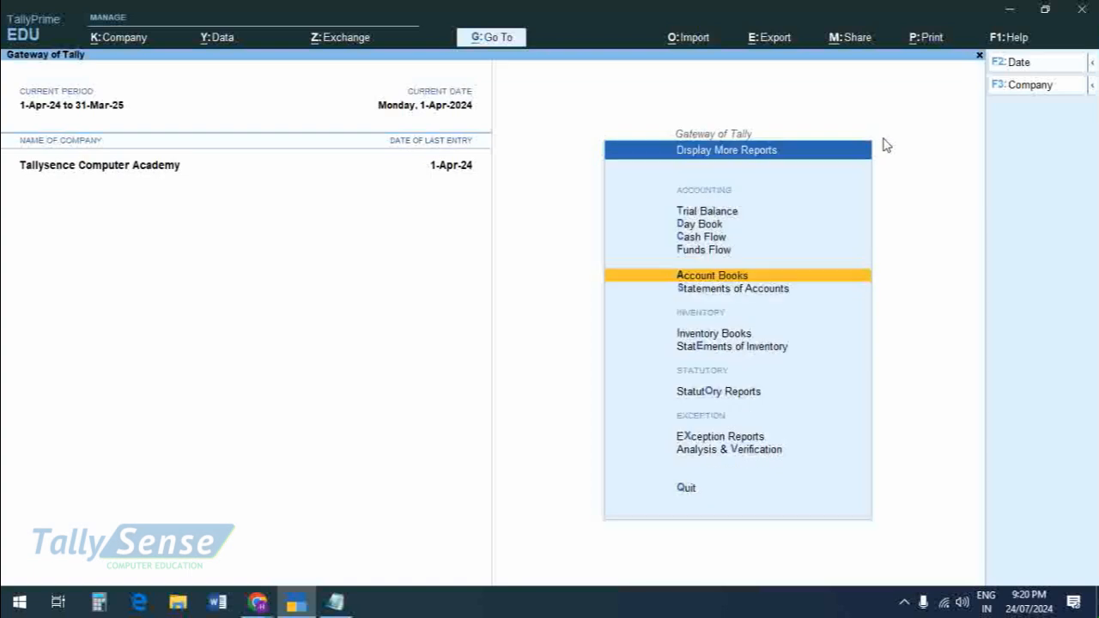
key(Escape)
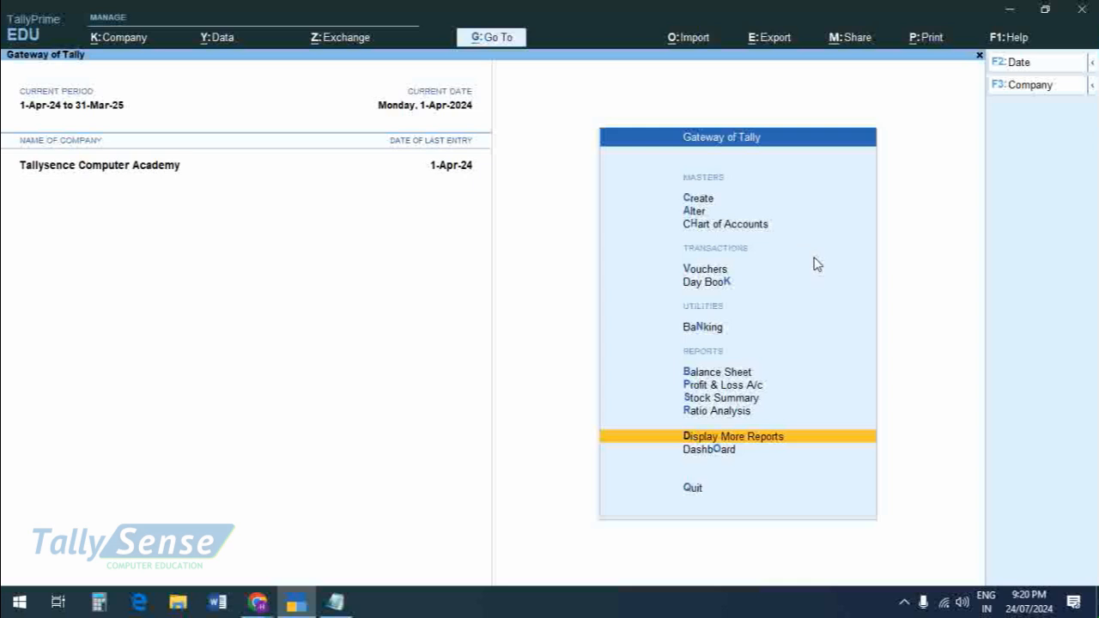
Step: Go through Display More Reports and Account Books again to reopen the Ledger selection
key(Return)
key(Down)
key(Down)
key(Down)
key(Down)
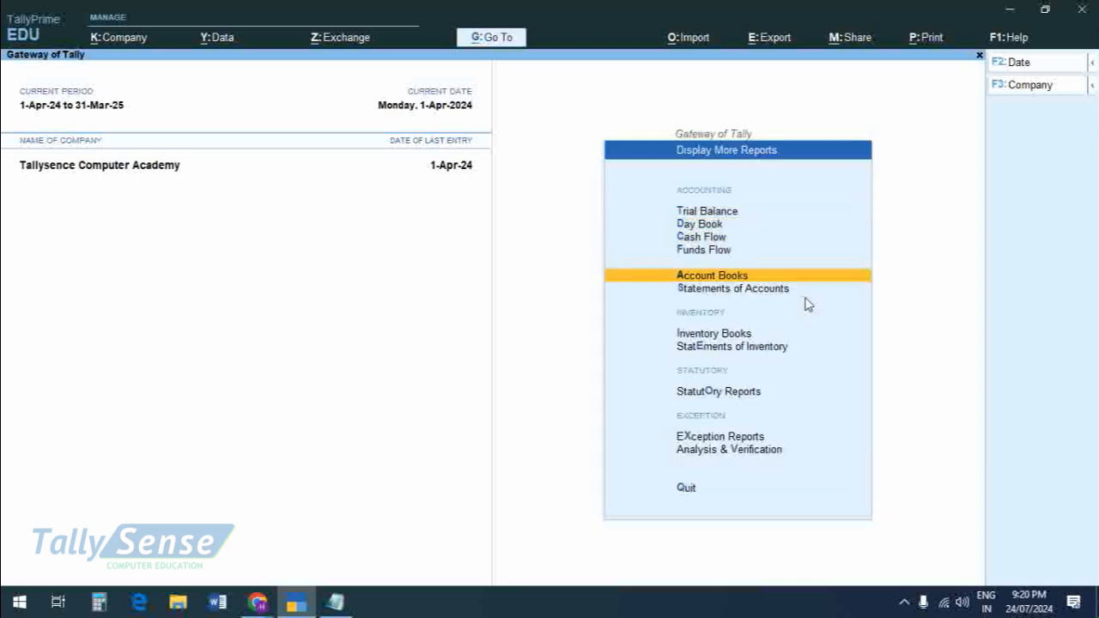
key(Return)
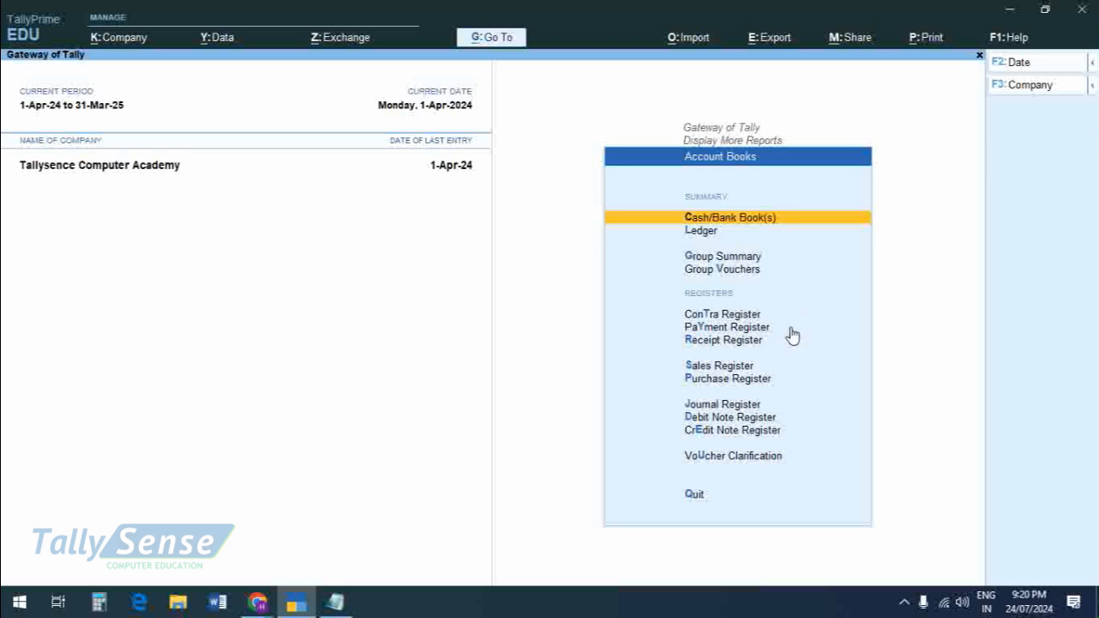
key(Down)
key(Down)
key(Down)
key(Down)
key(Down)
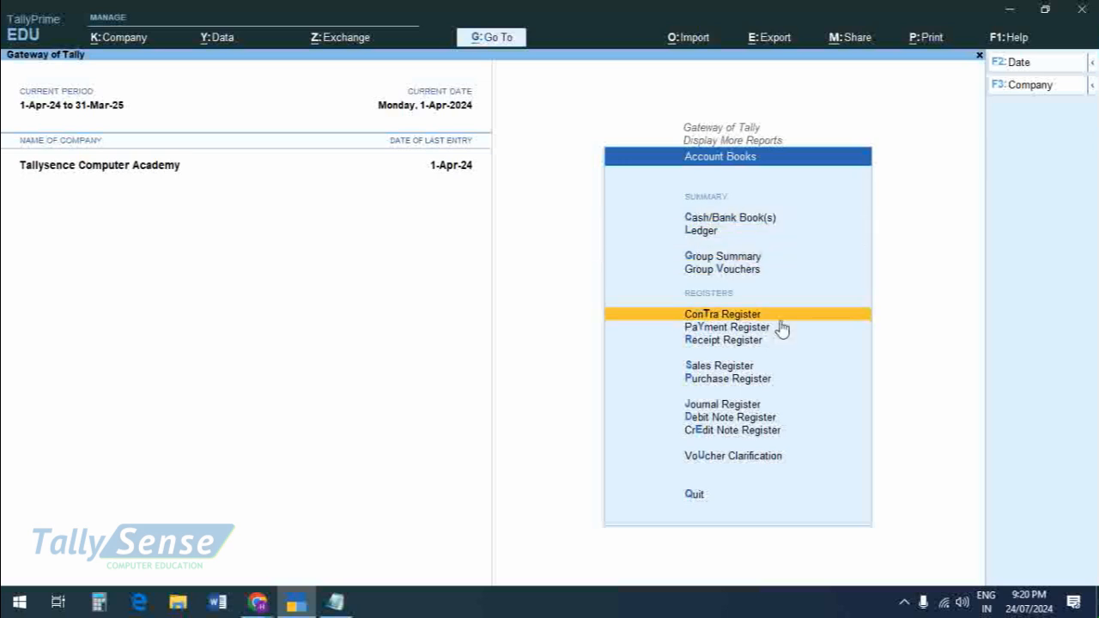
key(Up)
key(Up)
key(Up)
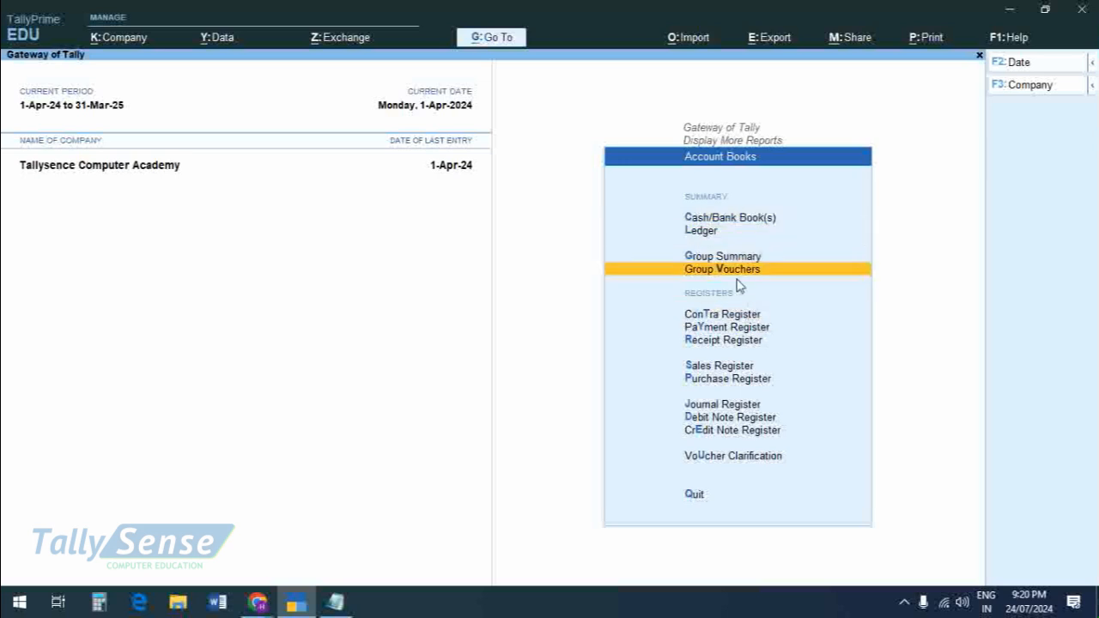
click(702, 232)
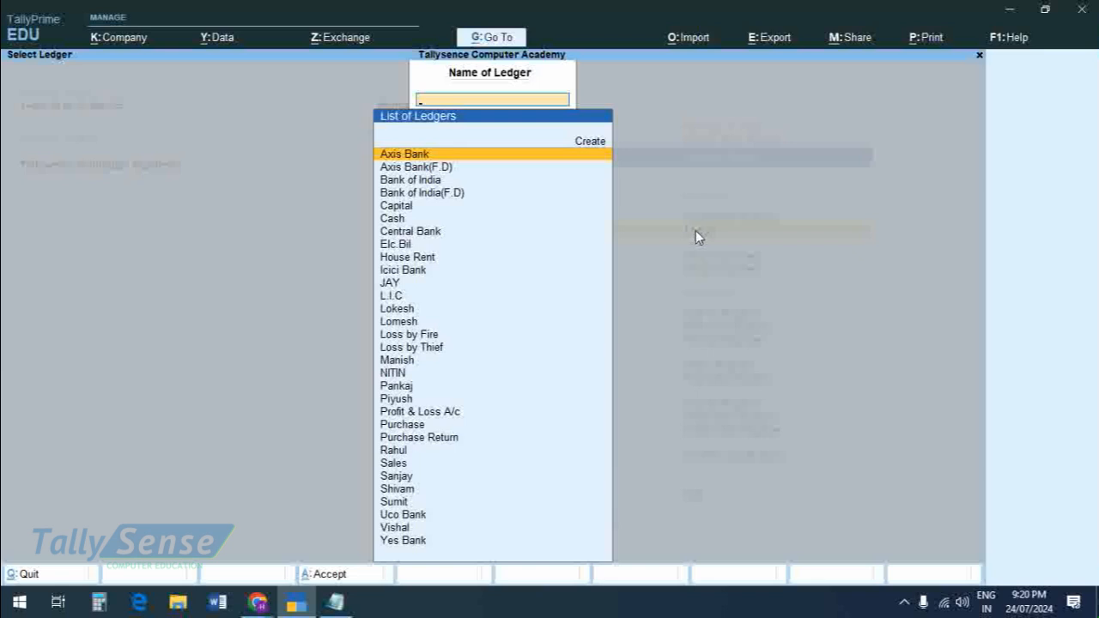
Step: Reopen the supplier's ledger vouchers to check how the return and cash payment offset the purchase
text(S)
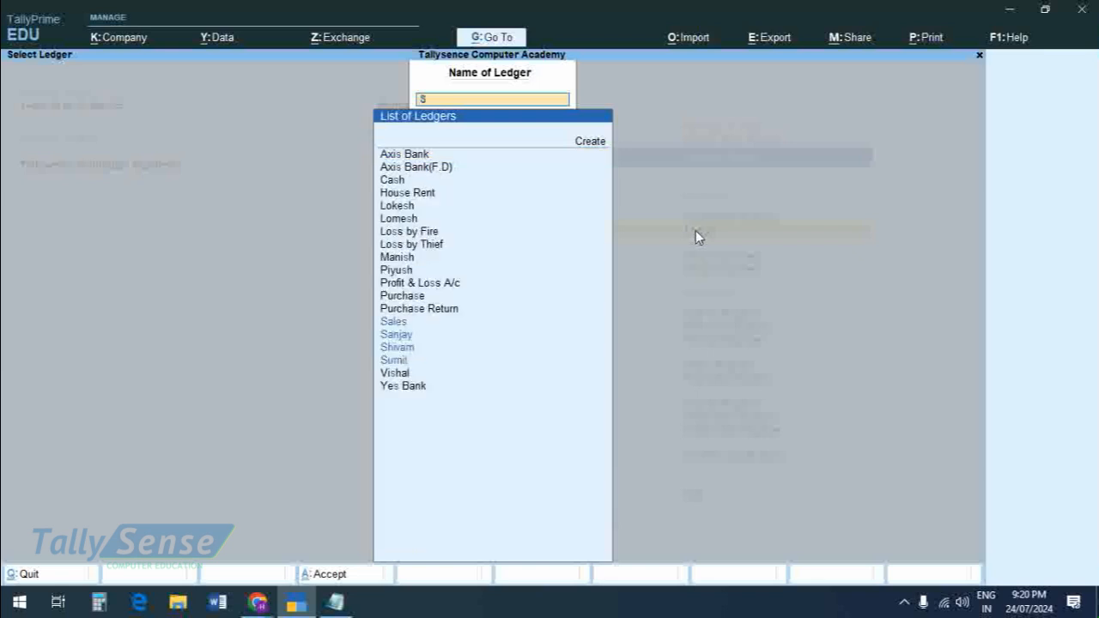
text(h)
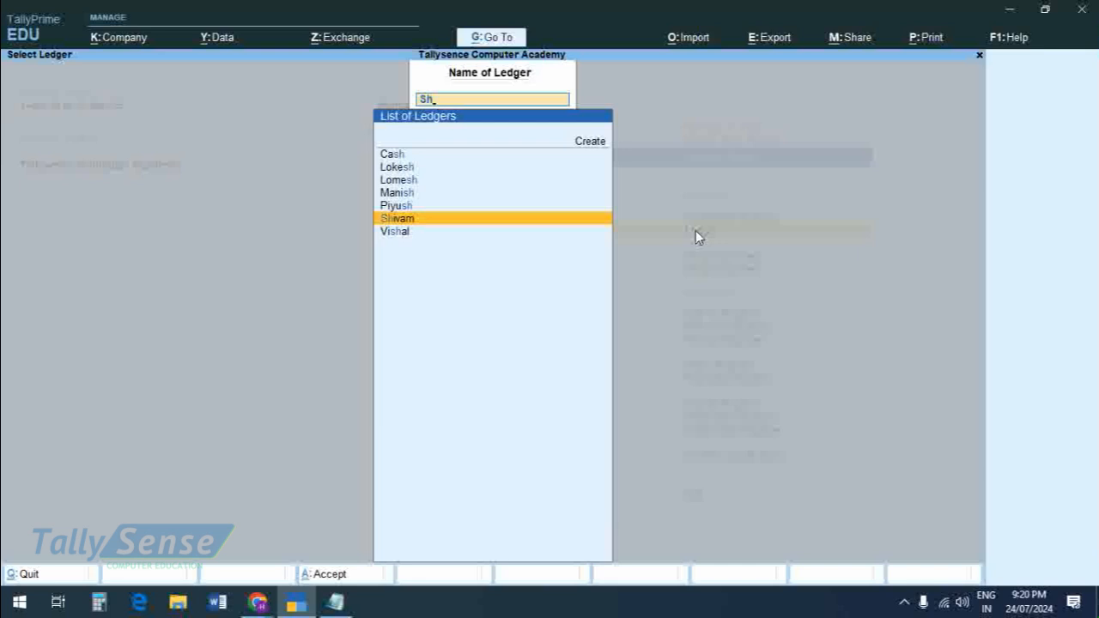
key(Return)
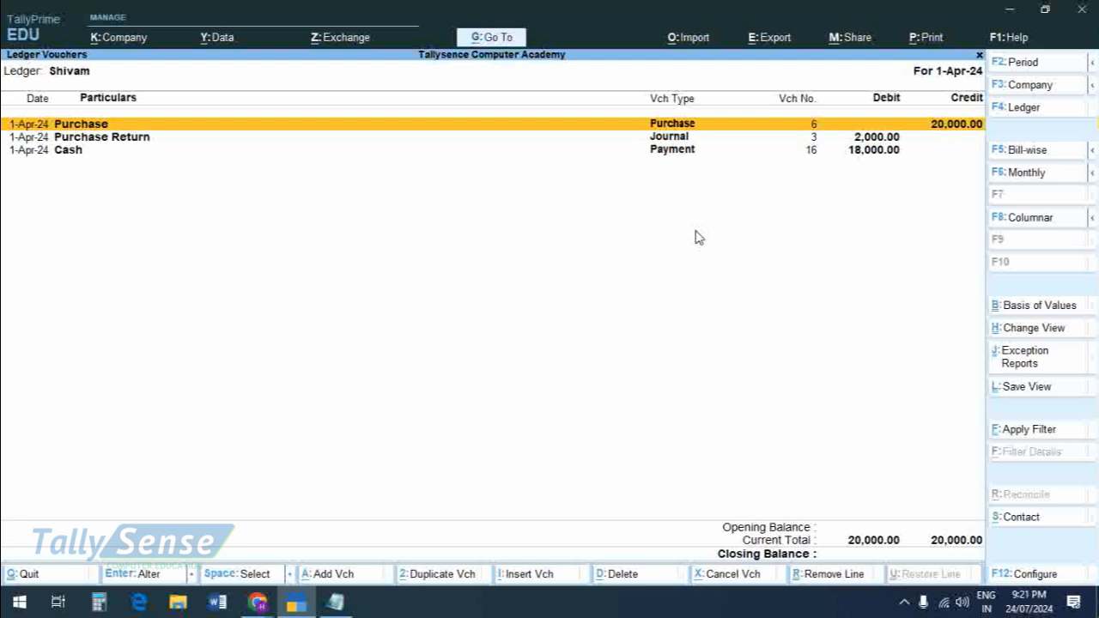
key(alt+Tab)
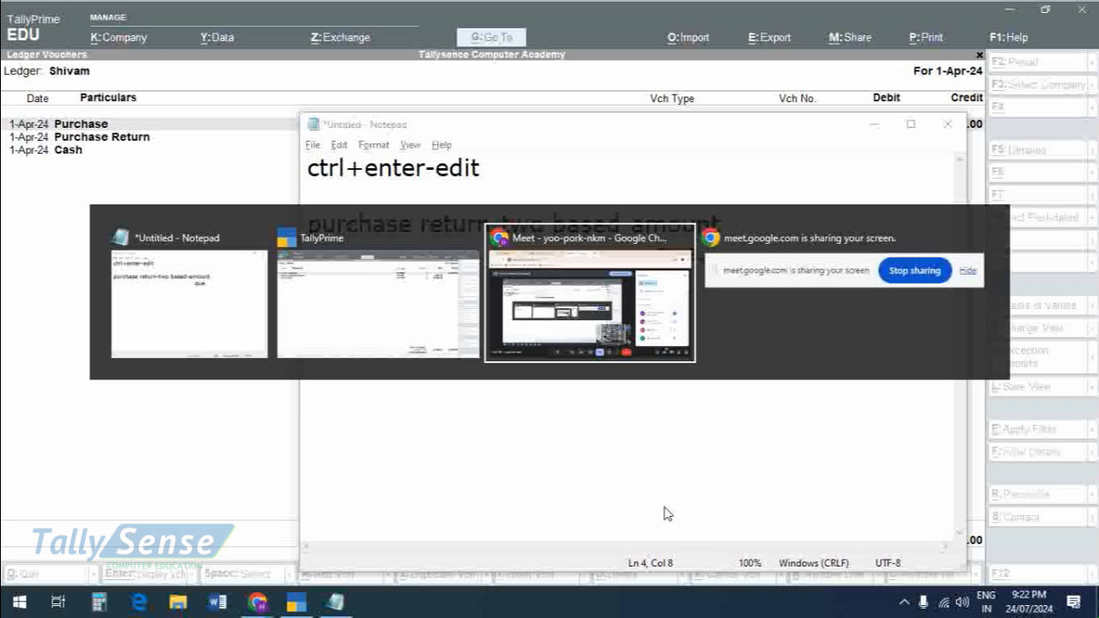
click(299, 600)
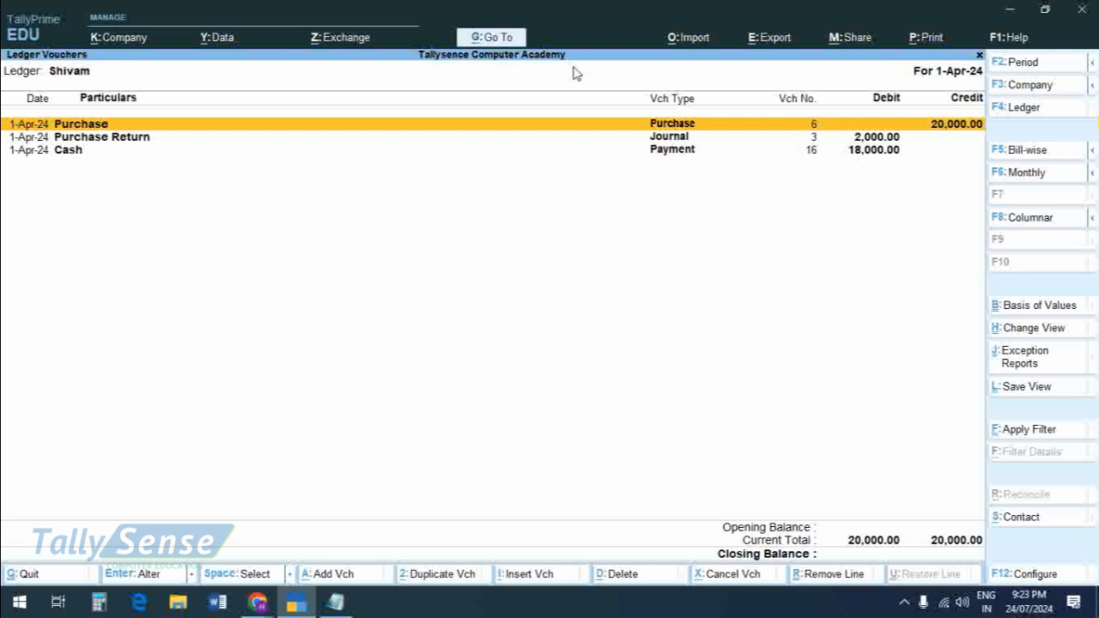
Step: Preview the supplier's ledger account for printing, enlarge the page to read it, and close the report
key(ctrl)
key(ctrl+p)
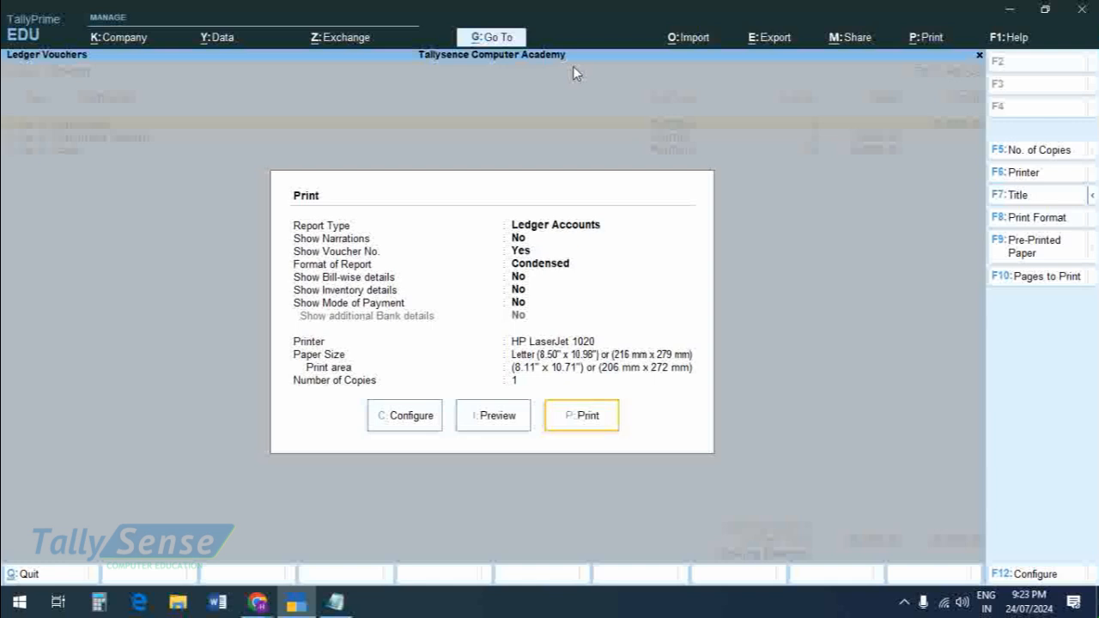
click(487, 424)
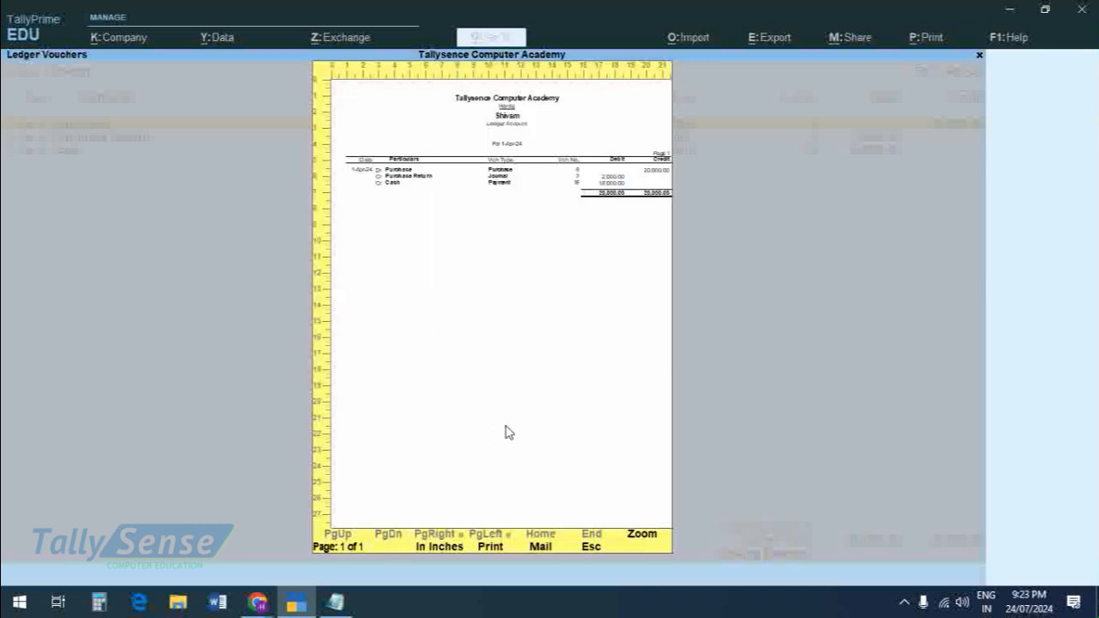
click(525, 427)
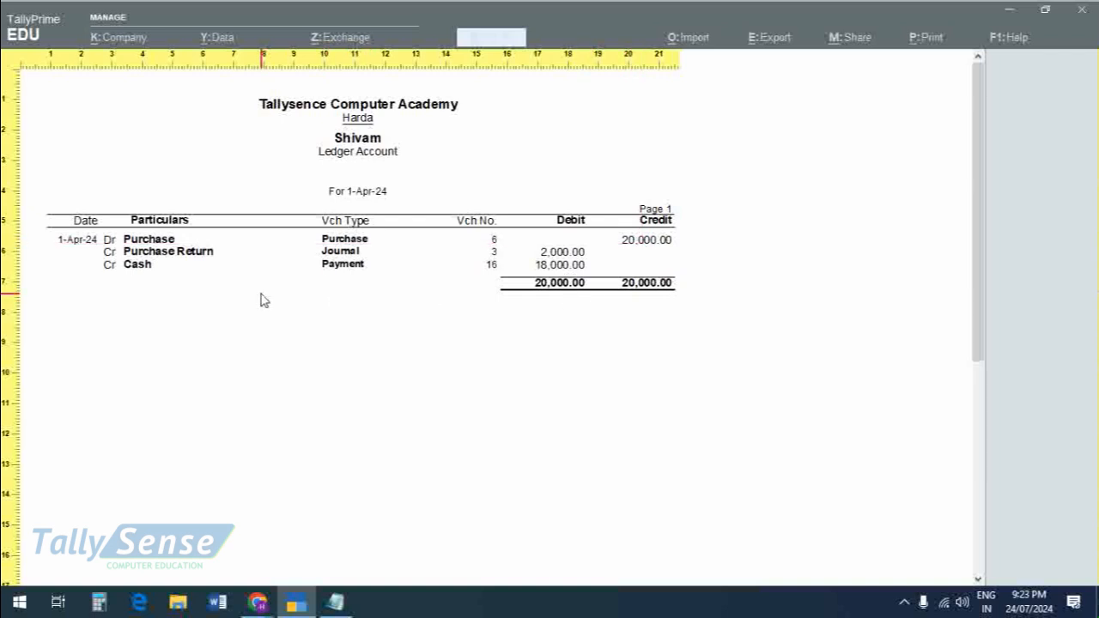
key(Escape)
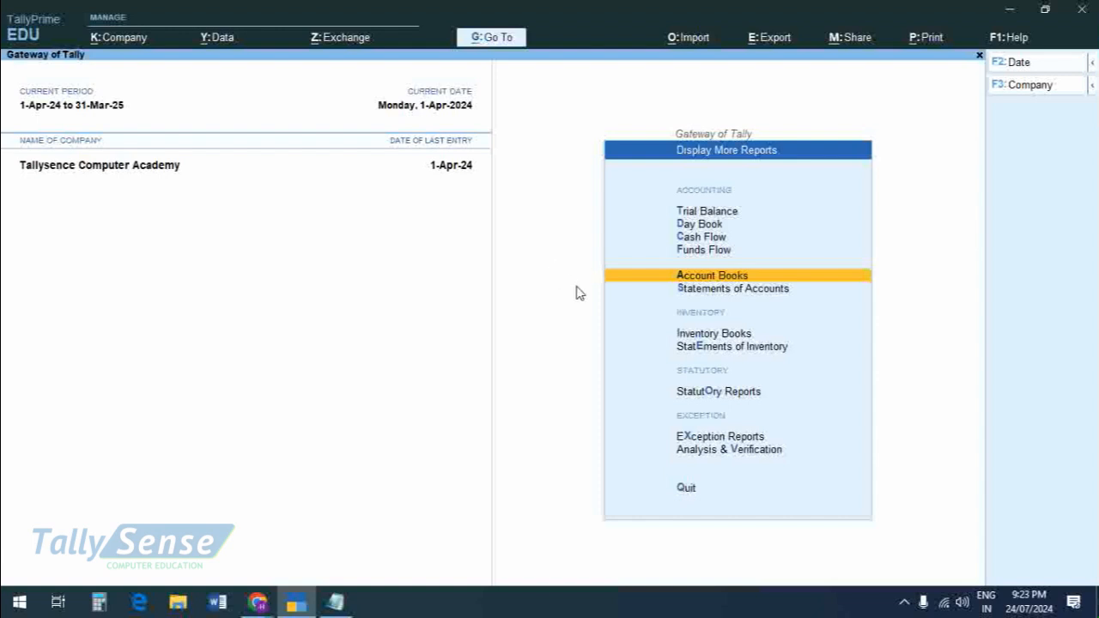
Step: Switch to Chrome and show the tallyprime online Side presentation about Journal vouchers
key(alt+Tab)
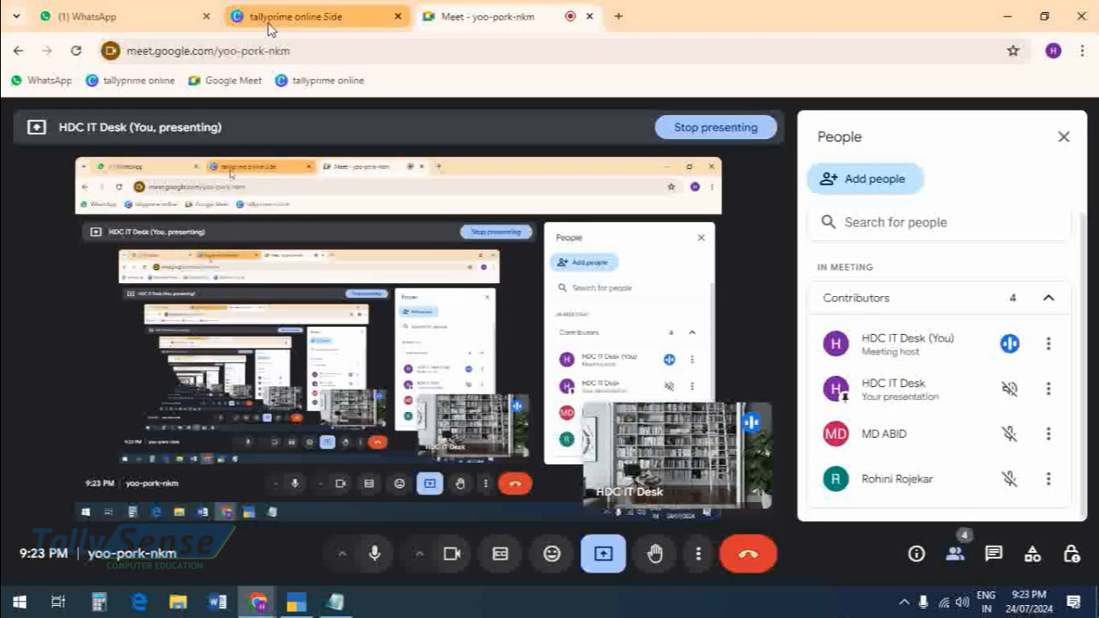
click(295, 17)
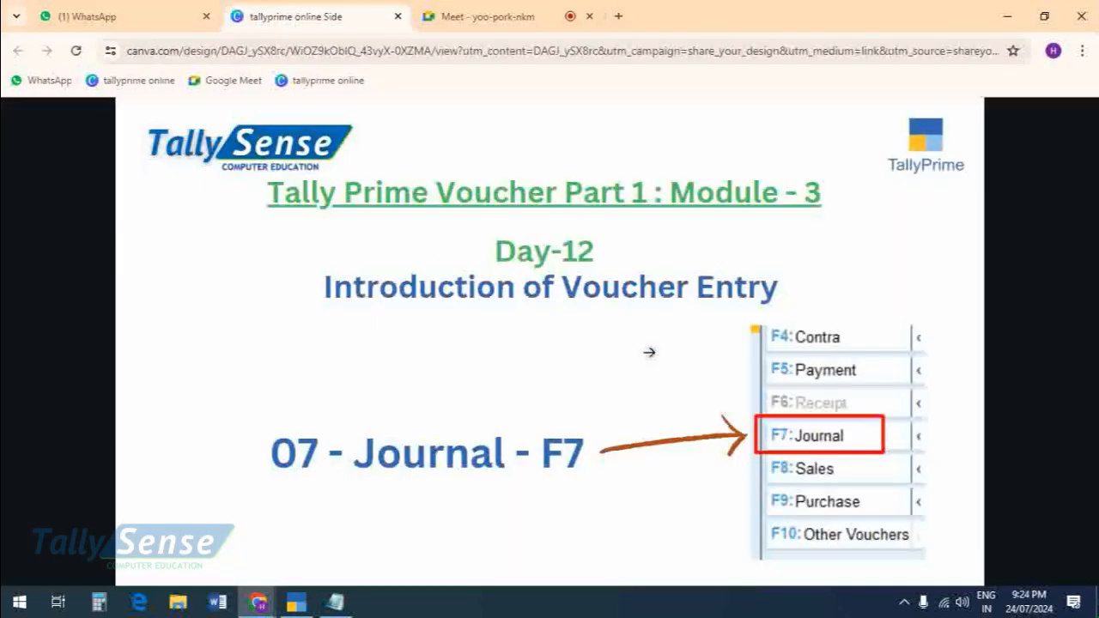